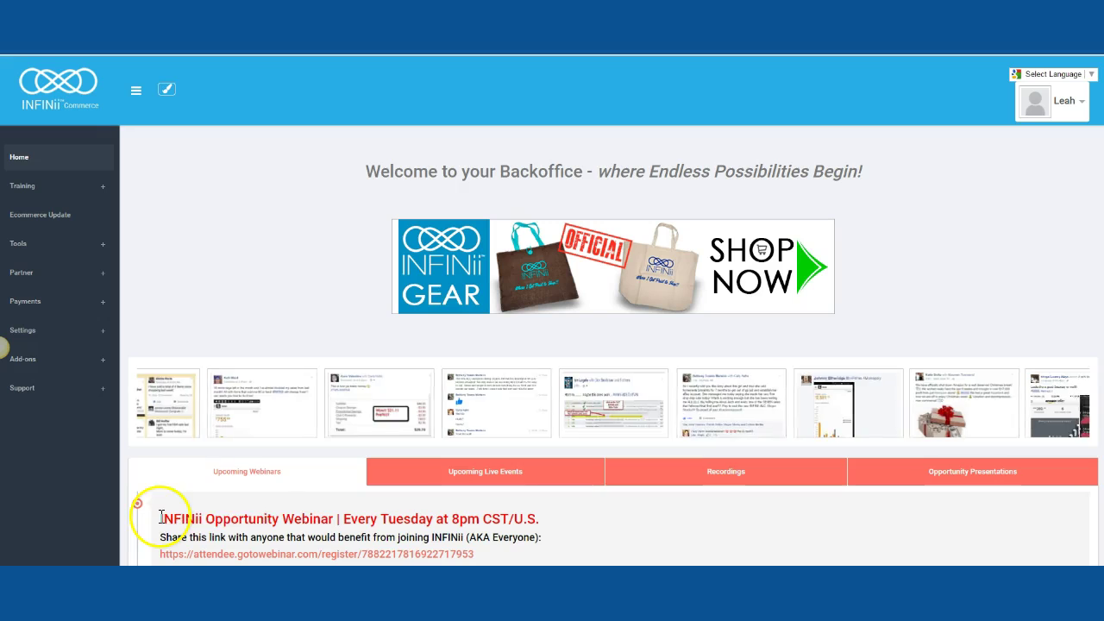
# - Open the eBay Lister tool and view the available source stores for a new eBay listing
pyautogui.moveTo(160, 518); pyautogui.dragTo(545, 520)
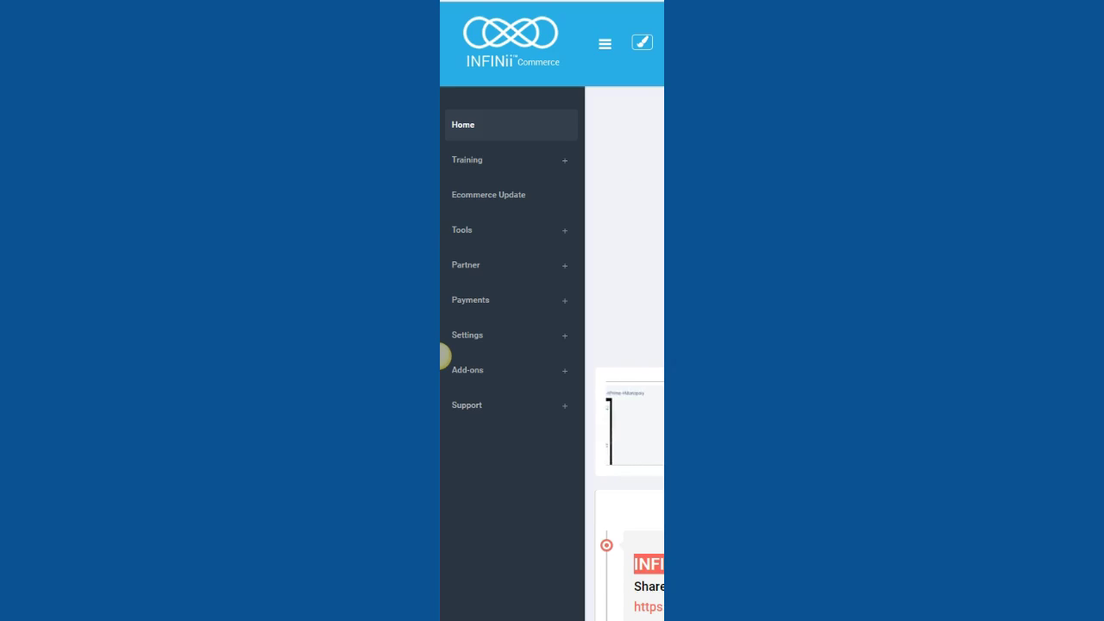
pyautogui.click(458, 234)
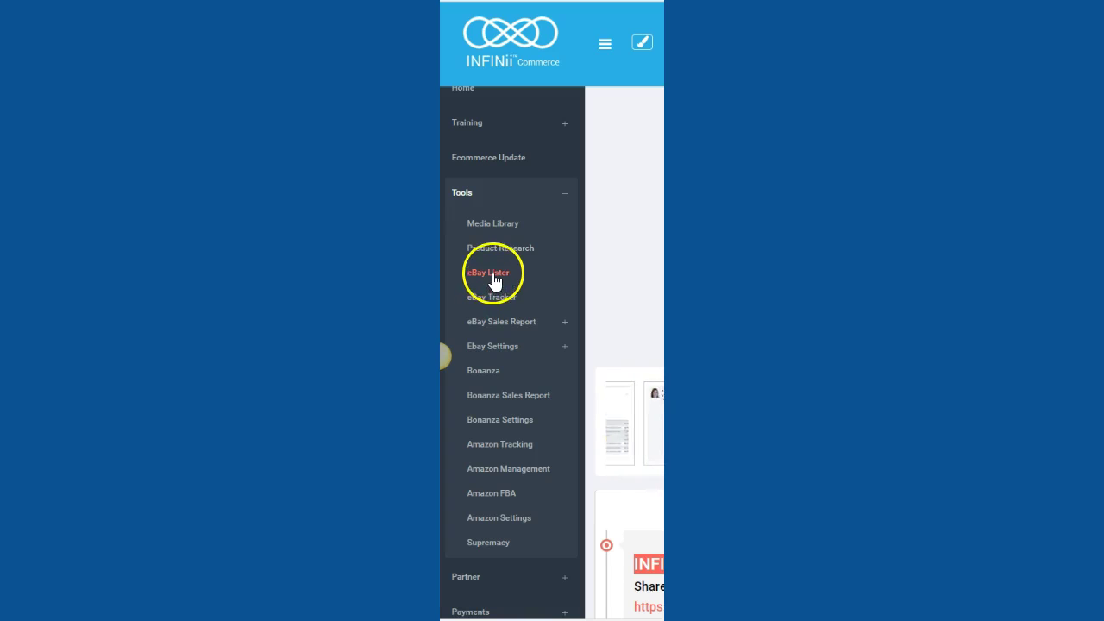
pyautogui.click(493, 276)
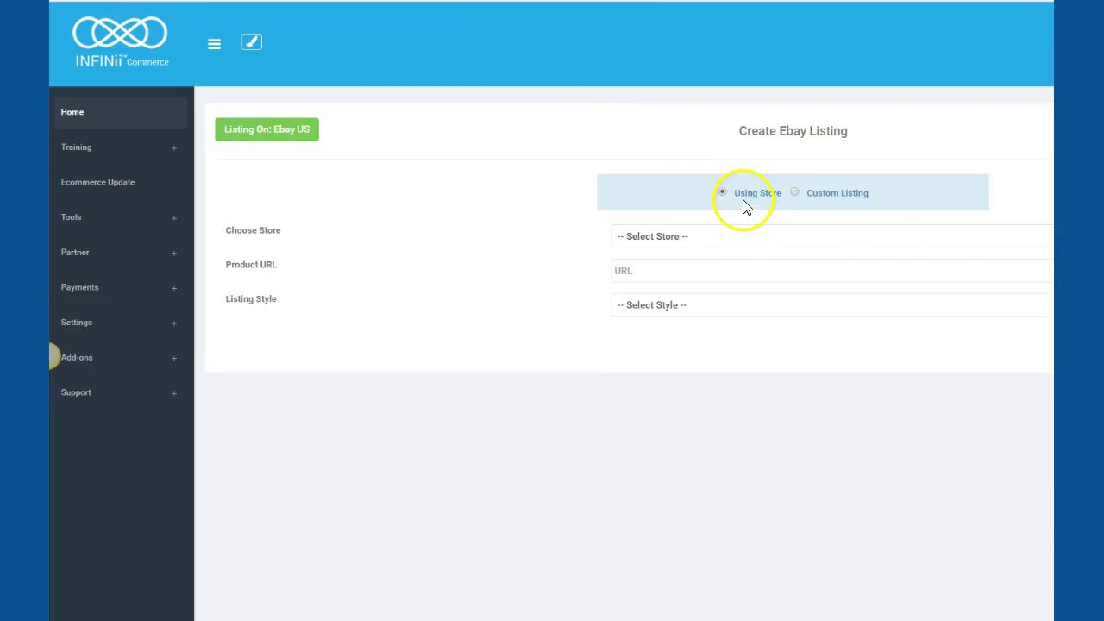
pyautogui.click(672, 237)
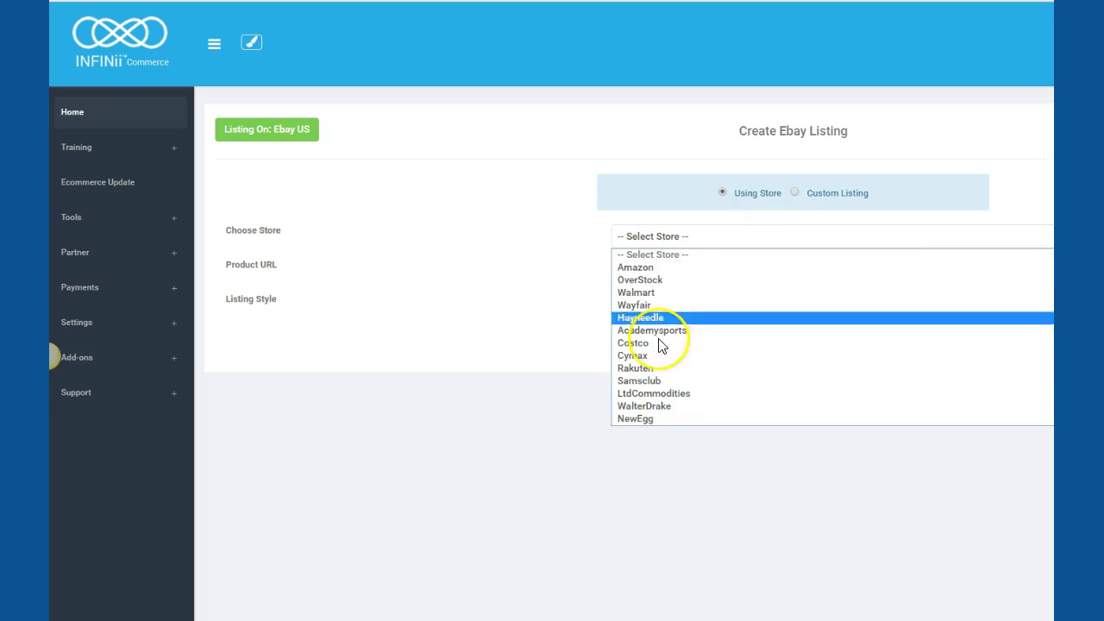
pyautogui.click(670, 194)
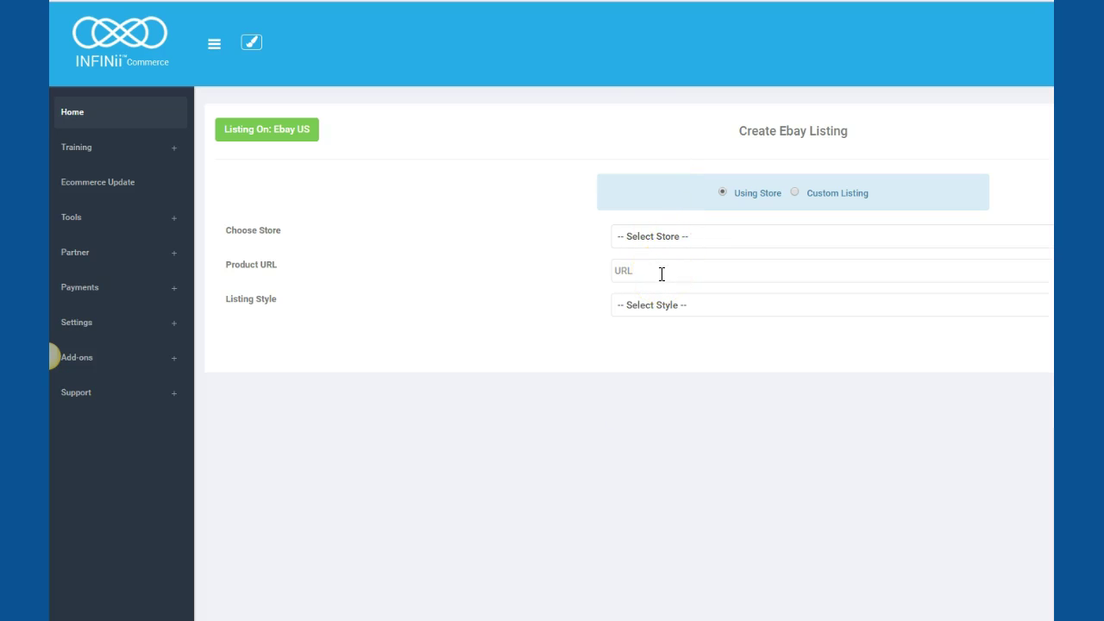
# - Try a custom listing with a product price of 14.99 and the Box listing style
pyautogui.click(795, 193)
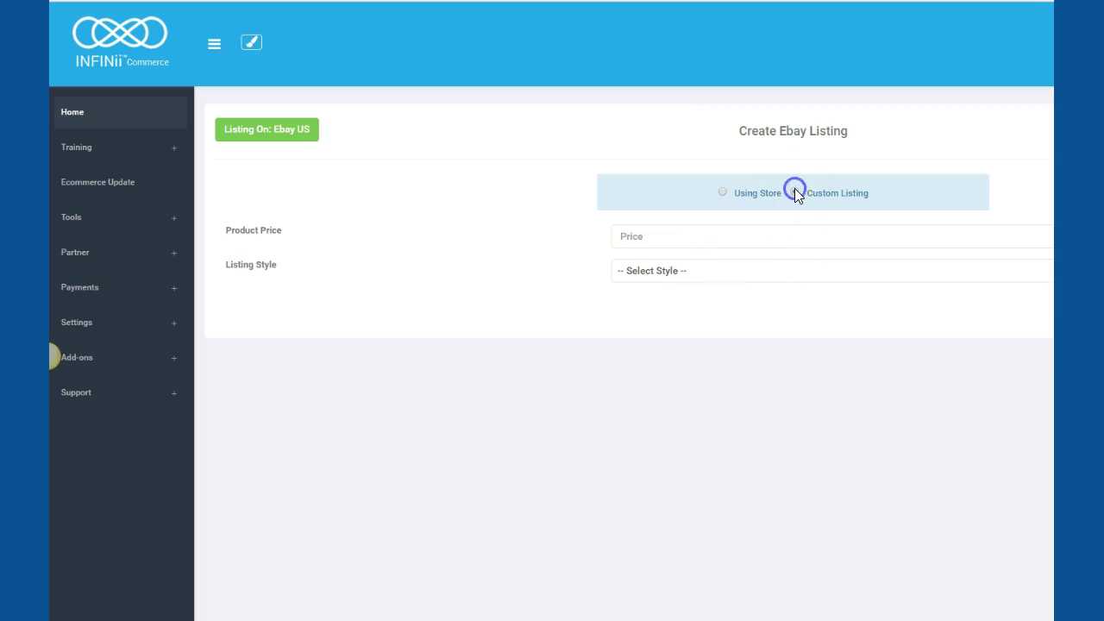
pyautogui.click(649, 236)
pyautogui.write('14.99')
pyautogui.click(651, 271)
pyautogui.click(655, 325)
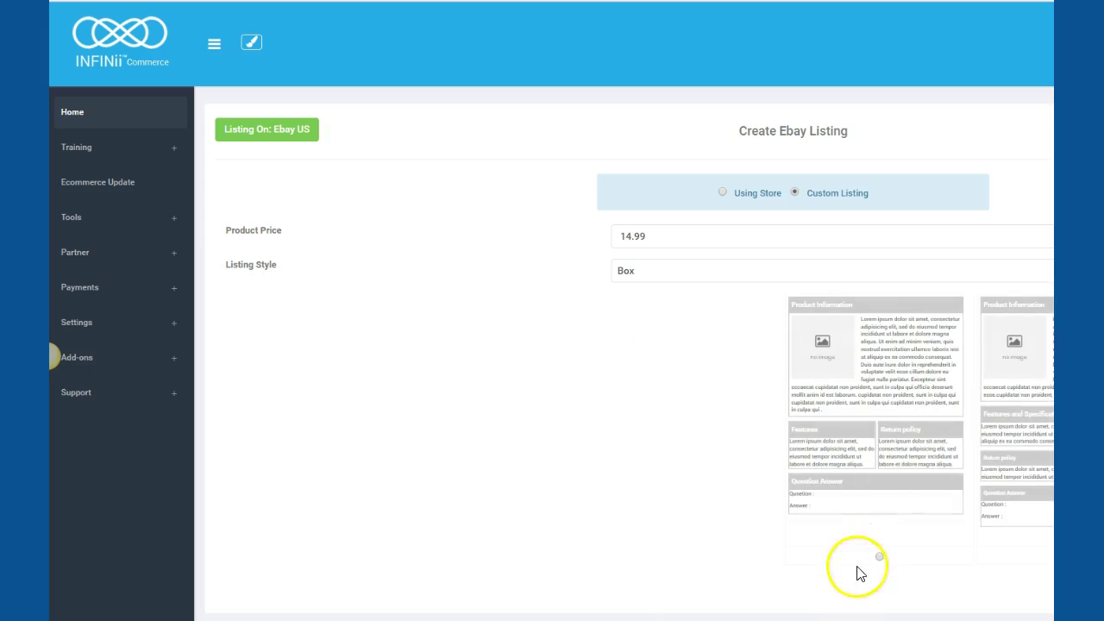
# - Return to a store-based listing and choose Amazon as the source store
pyautogui.click(723, 193)
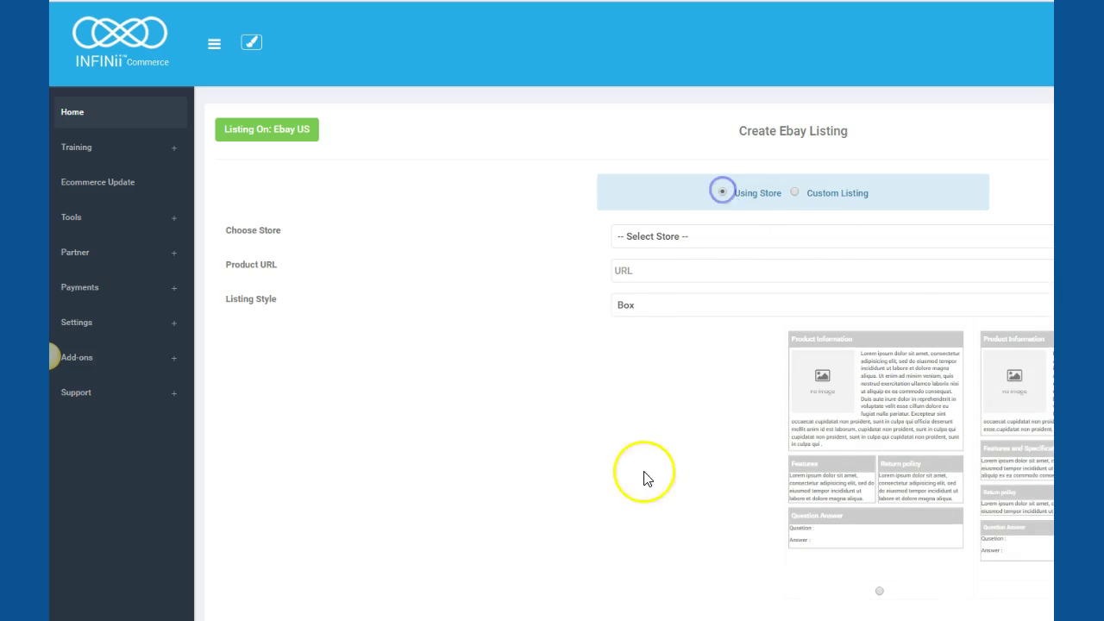
pyautogui.click(675, 242)
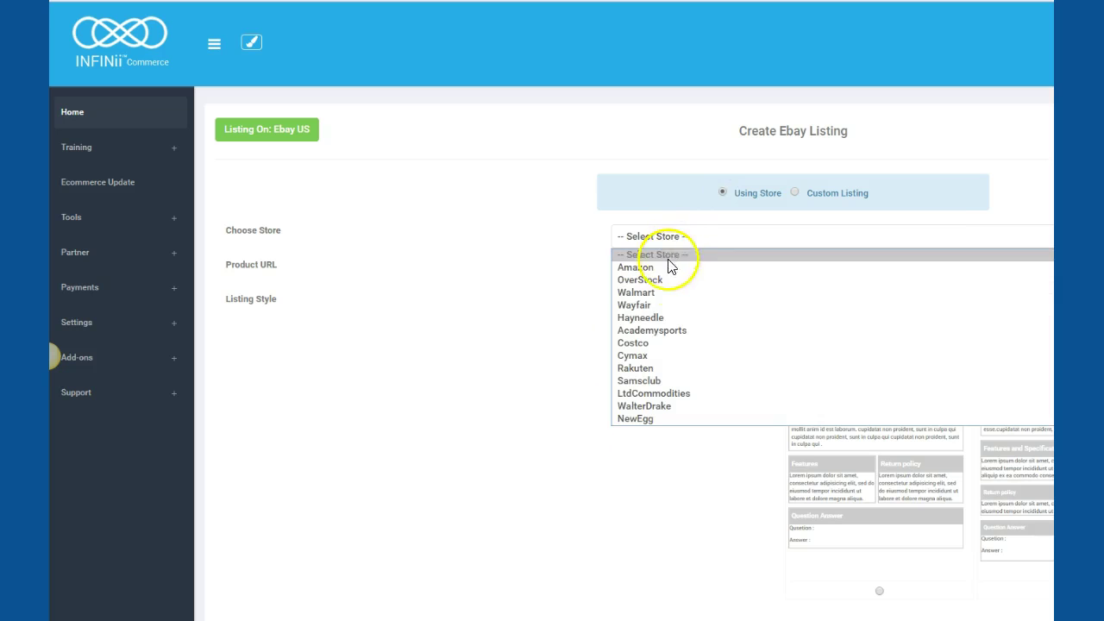
pyautogui.click(670, 269)
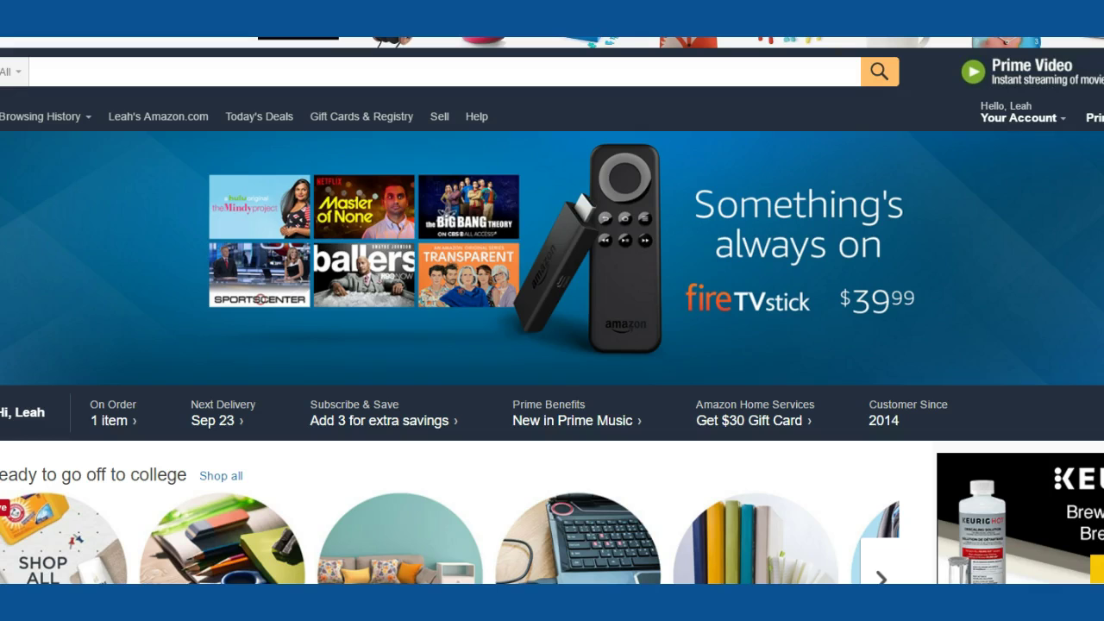
pyautogui.click(96, 65)
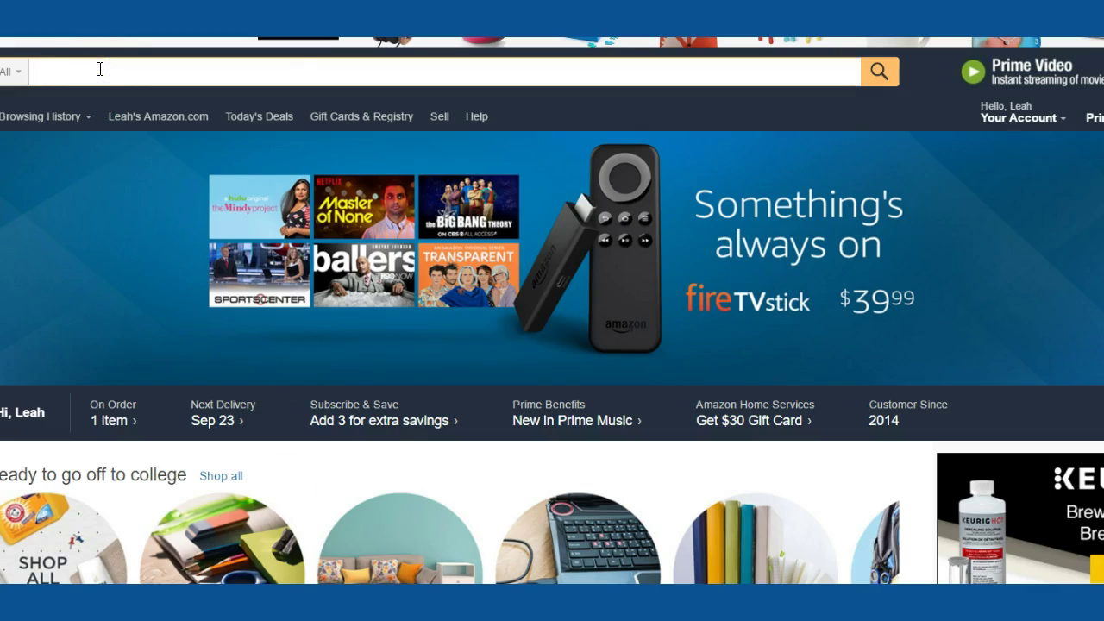
pyautogui.write('https://www.amazon.com/gp/product/B00GKY1N5G')
pyautogui.press('Return')
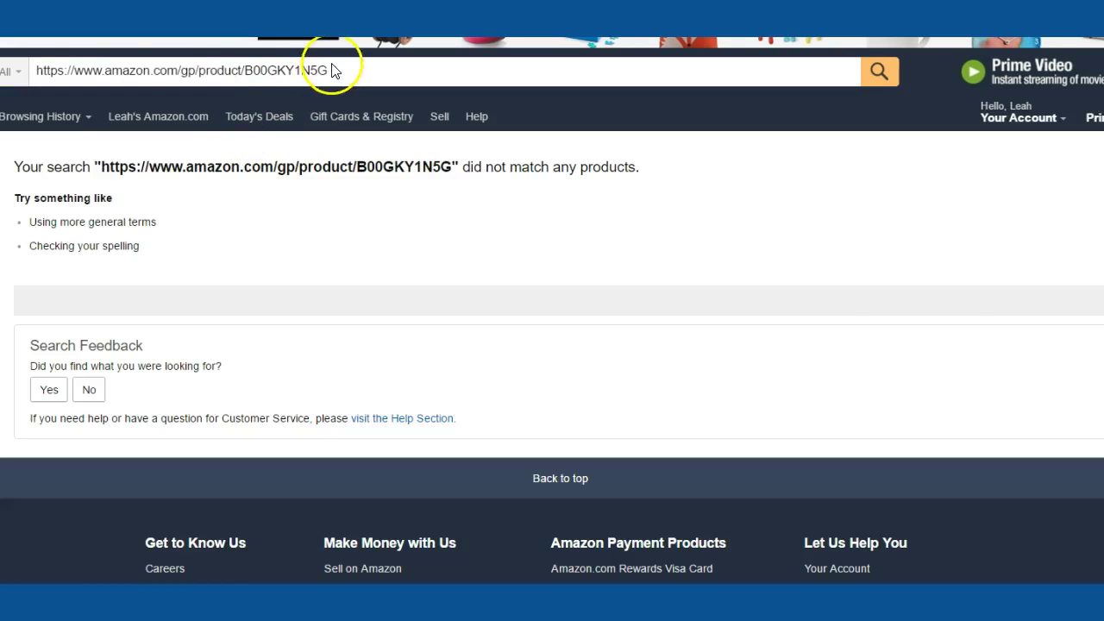
pyautogui.moveTo(328, 71); pyautogui.dragTo(106, 70)
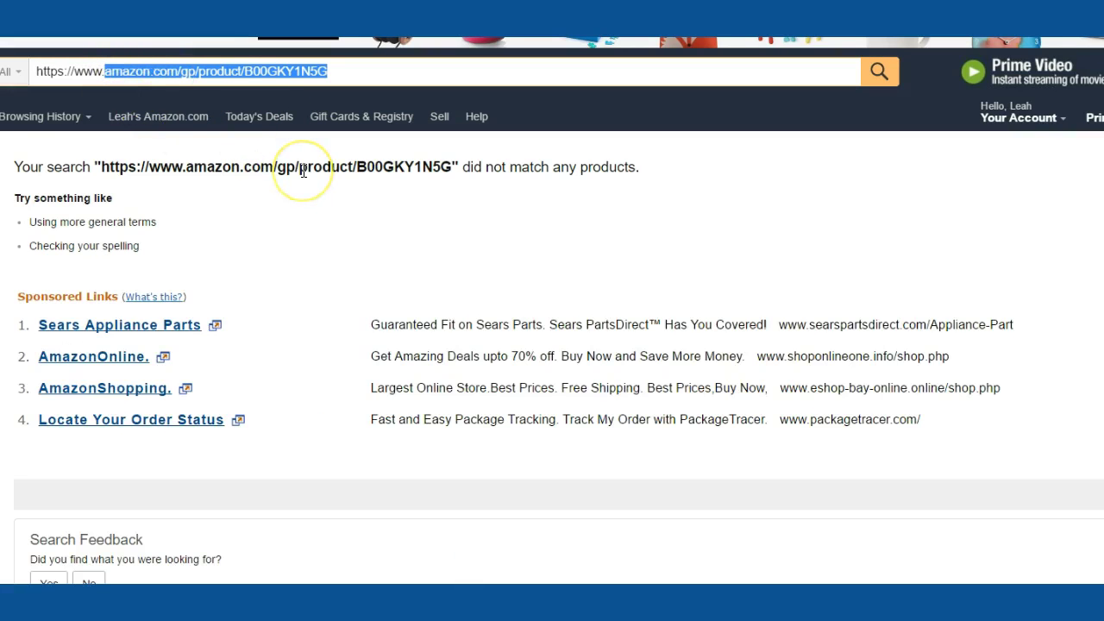
pyautogui.press('BackSpace')
pyautogui.press('BackSpace')
pyautogui.press('BackSpace')
pyautogui.press('BackSpace')
pyautogui.press('BackSpace')
pyautogui.press('BackSpace')
pyautogui.press('BackSpace')
pyautogui.press('BackSpace')
pyautogui.press('BackSpace')
pyautogui.press('BackSpace')
pyautogui.press('BackSpace')
pyautogui.press('BackSpace')
pyautogui.press('BackSpace')
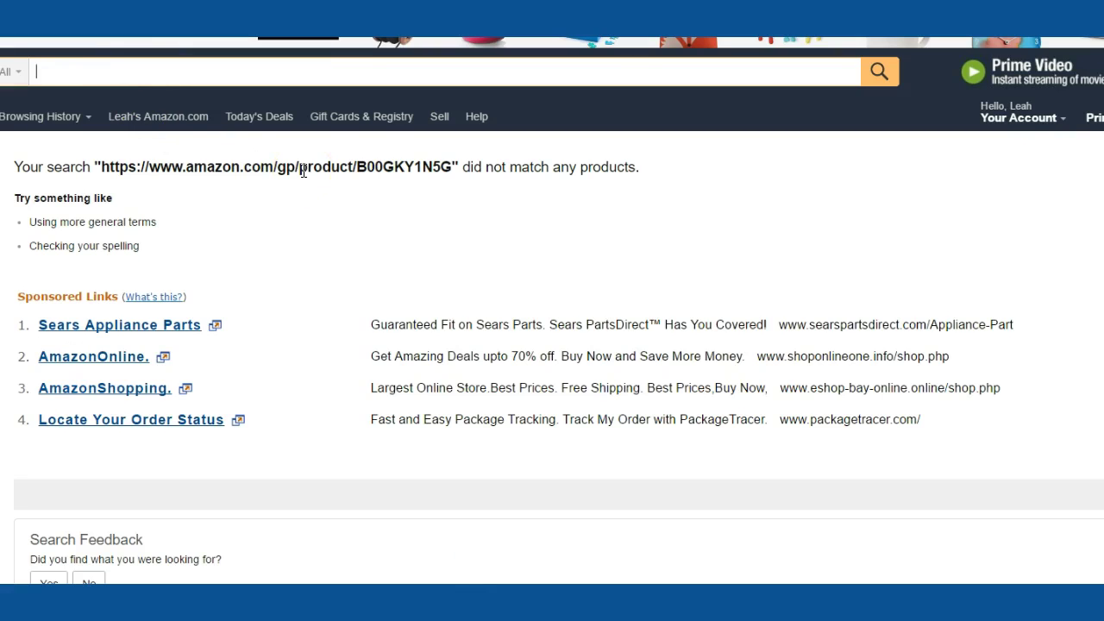
# - Search Amazon for "bicycle" and open the product page of the 26" wheel Roadmaster Granite Peak Men's Mountain Bike, Black
pyautogui.write('bicycle')
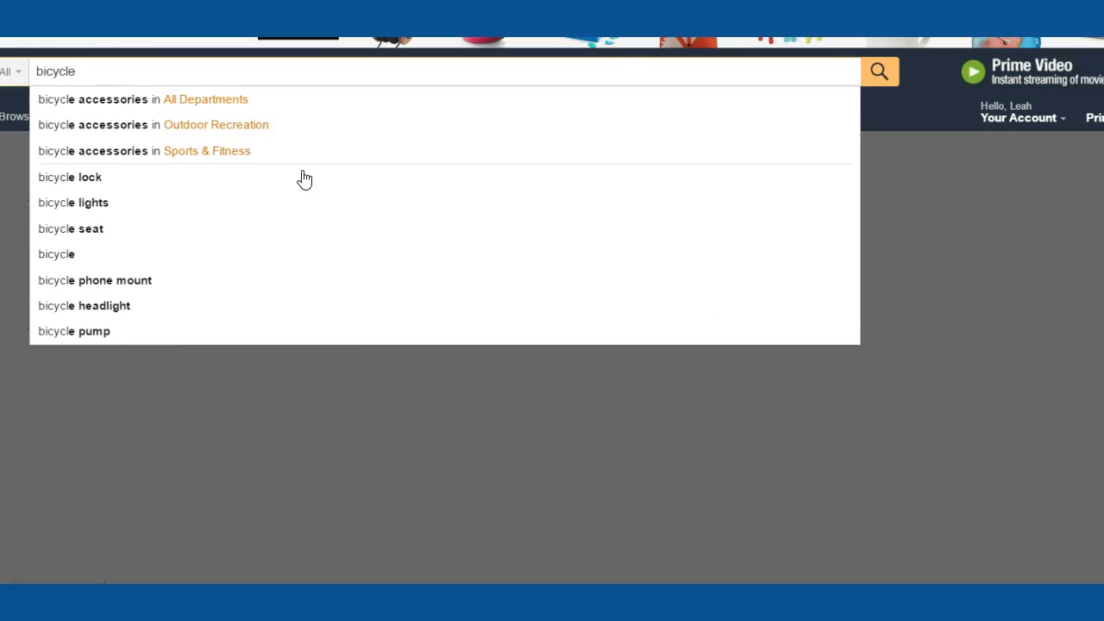
pyautogui.press('Return')
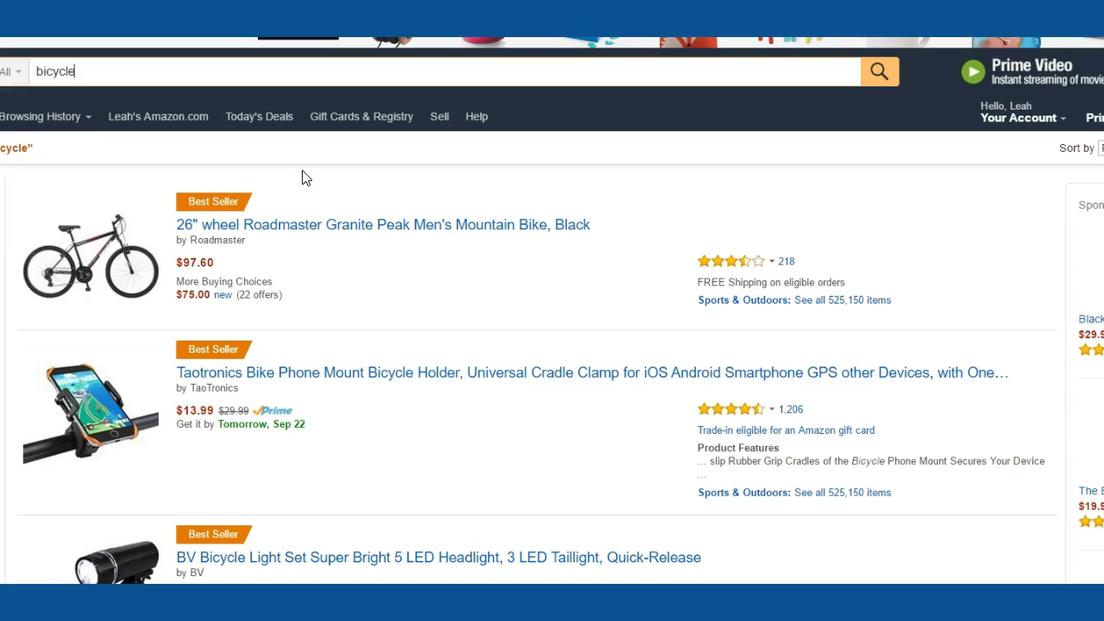
pyautogui.click(248, 229)
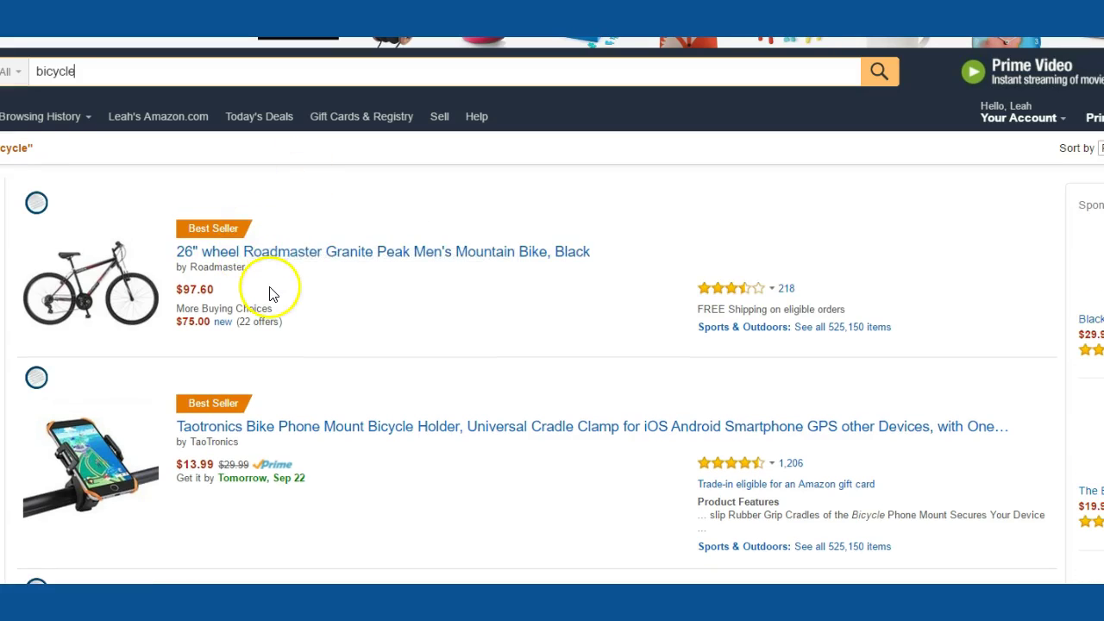
pyautogui.click(284, 261)
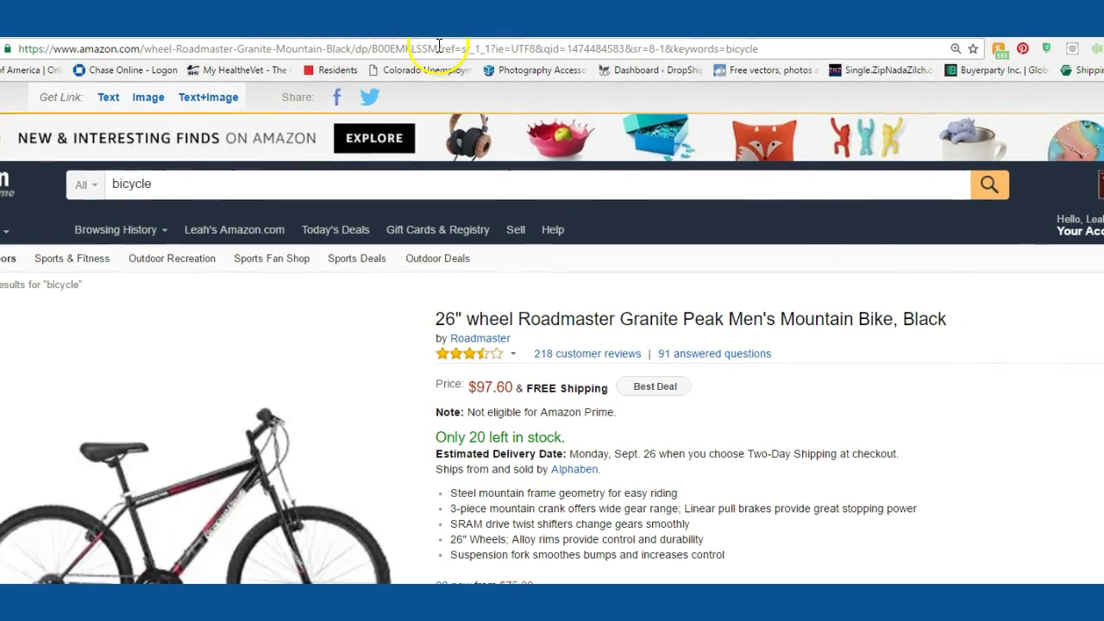
# - Copy the bike's Amazon address through the item code B00EMKLSSM and enter it as the eBay listing's product URL
pyautogui.moveTo(439, 49); pyautogui.dragTo(19, 54)
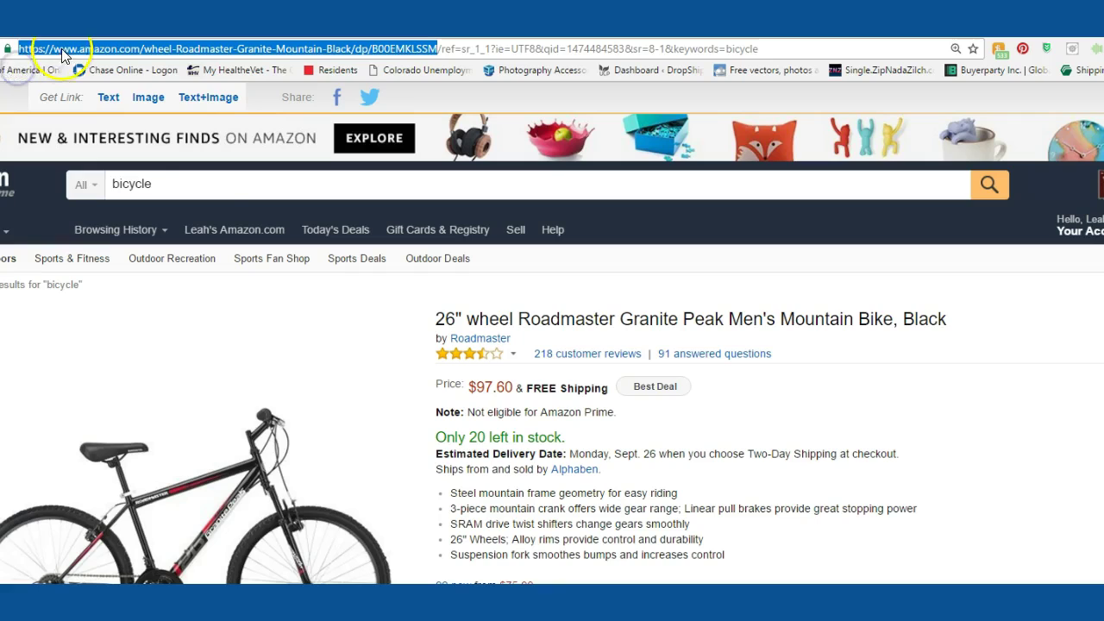
pyautogui.rightClick(62, 55)
pyautogui.click(84, 103)
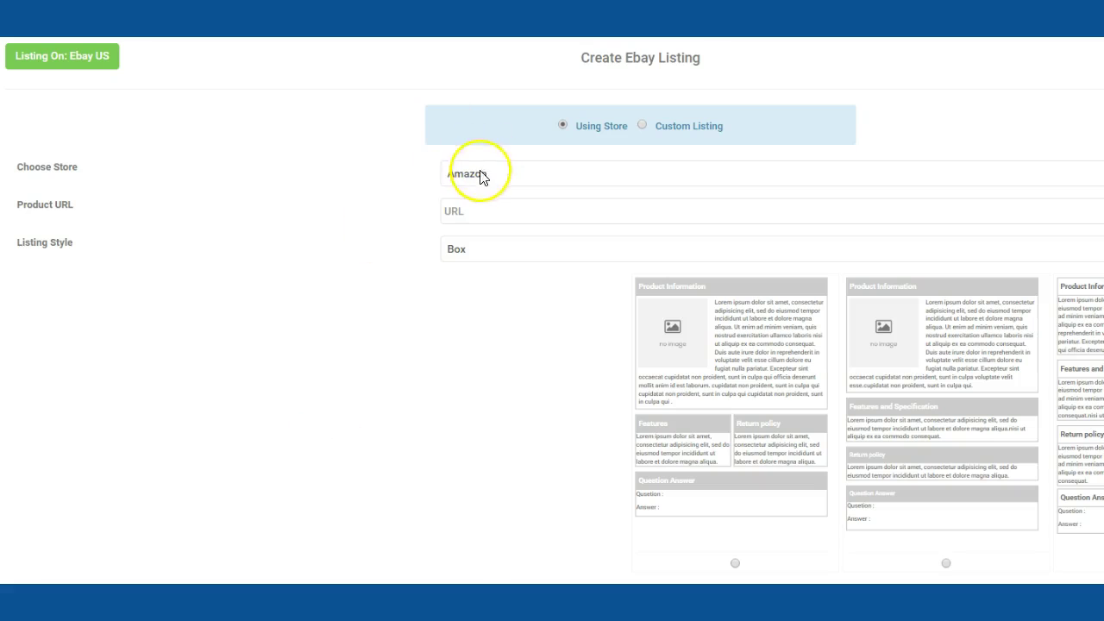
pyautogui.click(456, 212)
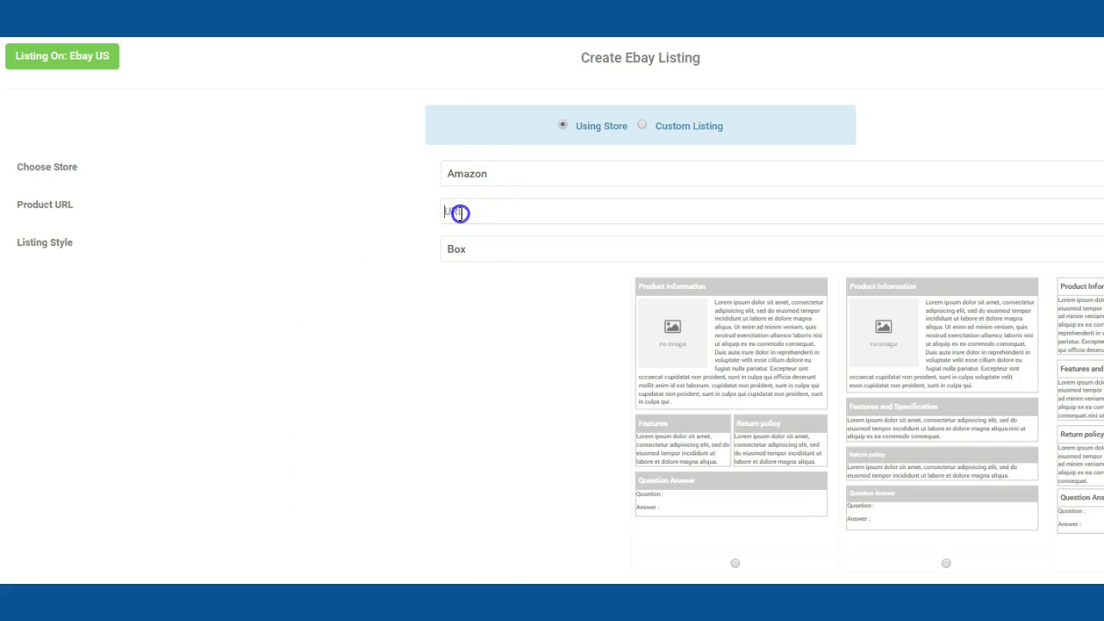
pyautogui.hotkey('ctrl', 'v')
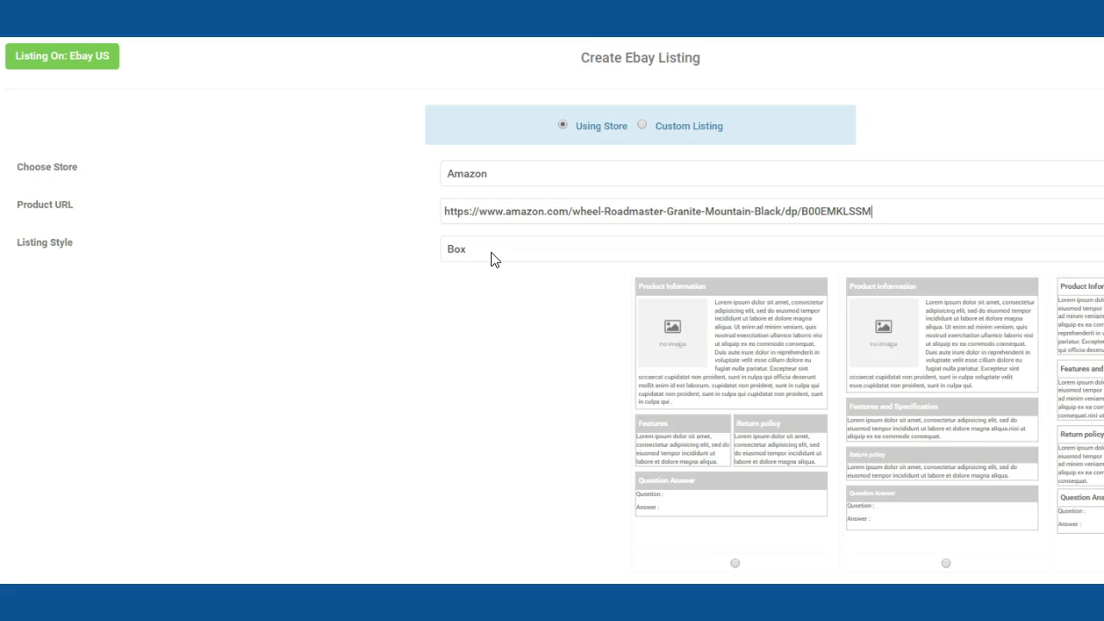
# - Set the listing style to Frame and choose the template with the beige patterned border
pyautogui.click(491, 252)
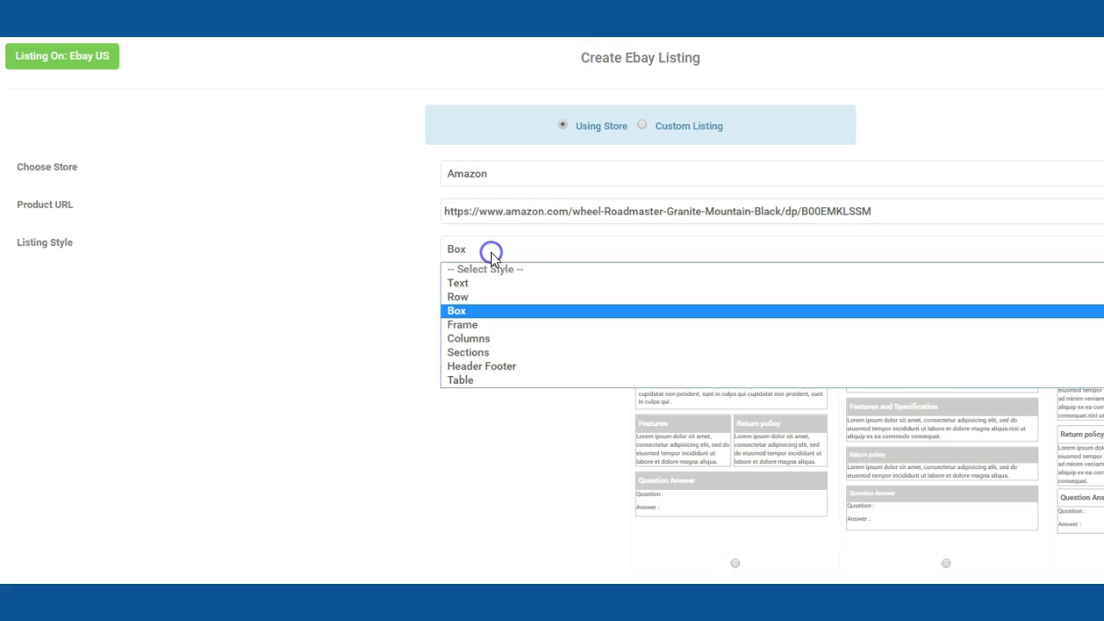
pyautogui.click(496, 328)
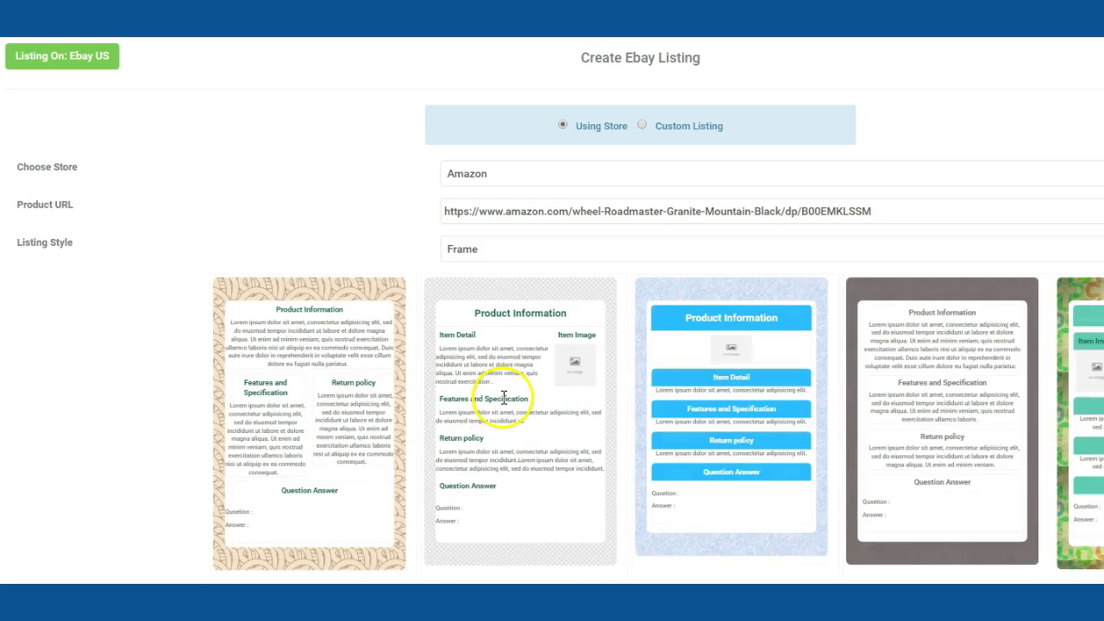
pyautogui.scroll(-1, 501, 401)
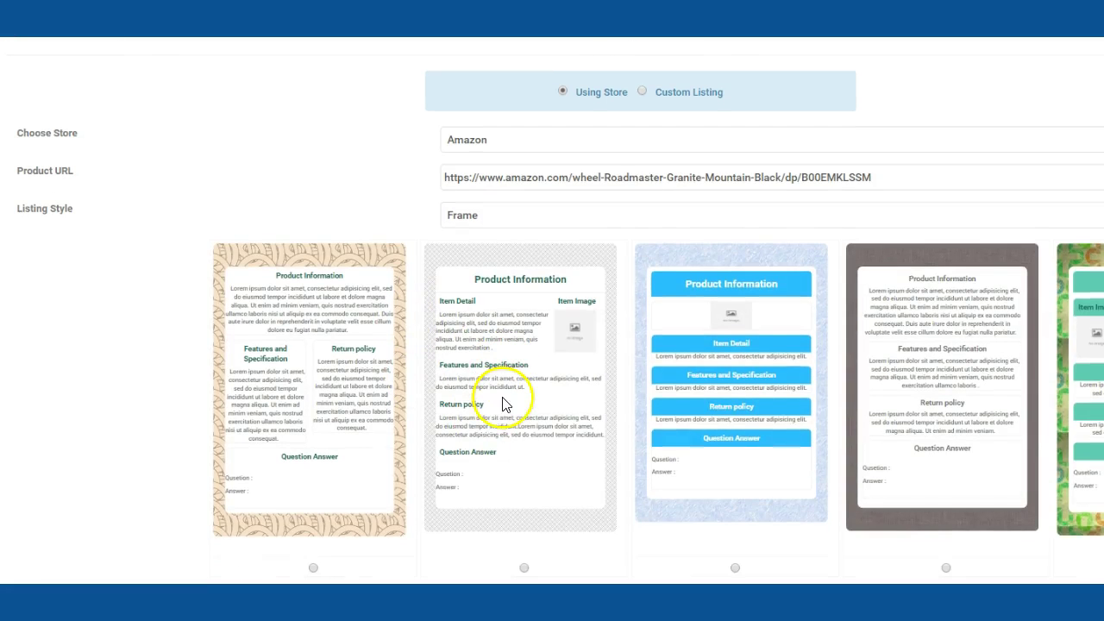
pyautogui.click(313, 568)
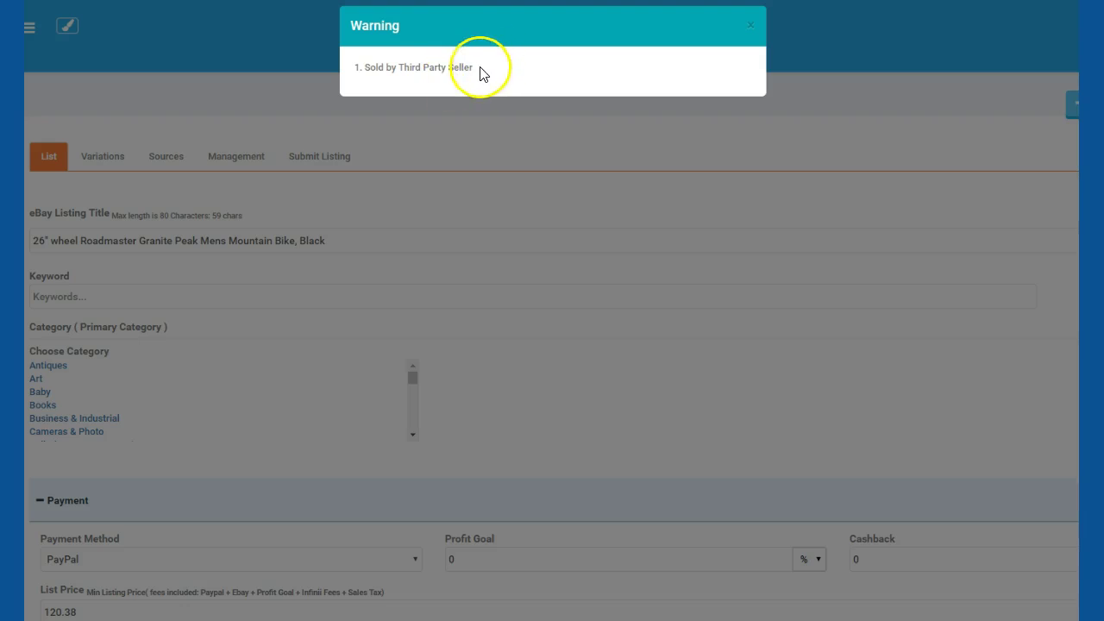
# - Read and dismiss the warning about the third-party seller
pyautogui.moveTo(480, 69); pyautogui.dragTo(360, 60)
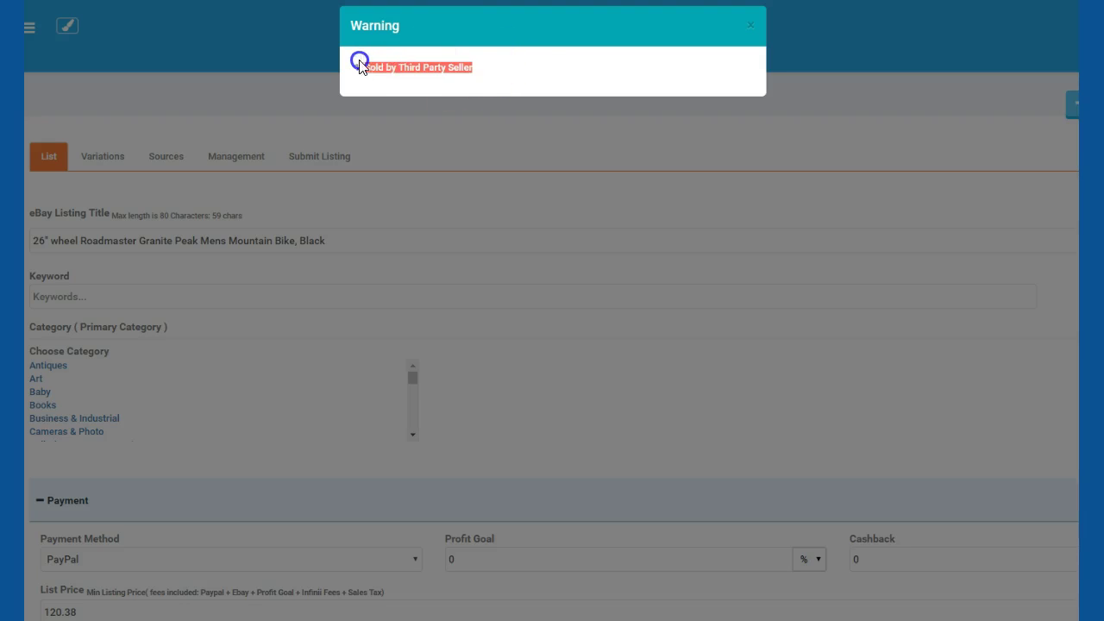
pyautogui.click(535, 71)
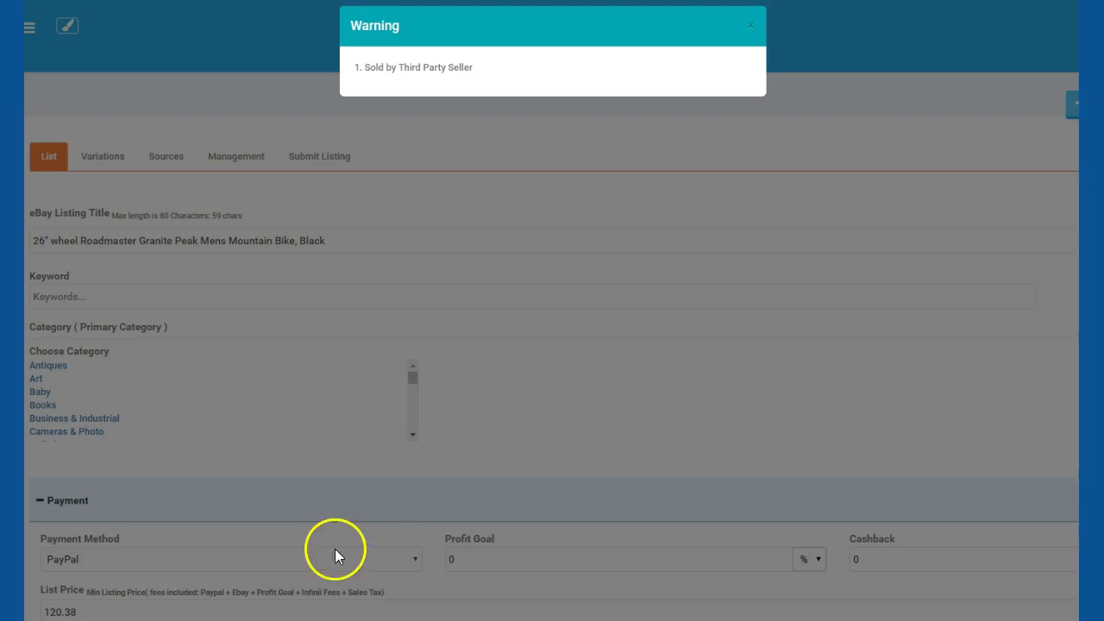
pyautogui.click(753, 31)
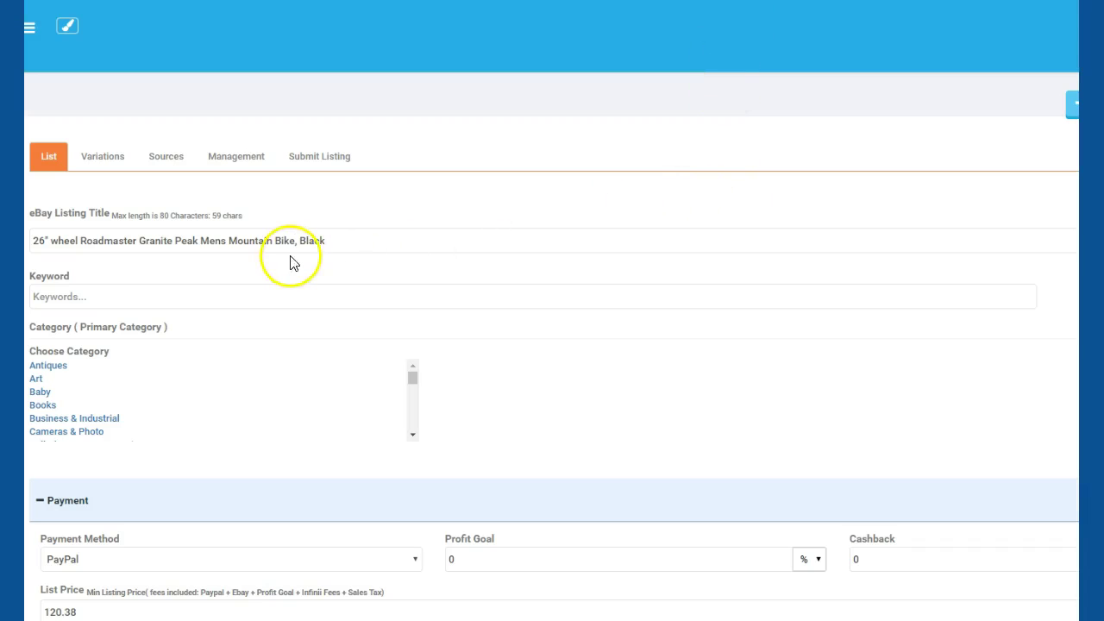
# - Keep the imported eBay listing title and enter "mountain bike" as the keyword, correcting its spelling
pyautogui.click(353, 247)
pyautogui.hotkey('ctrl', 'a')
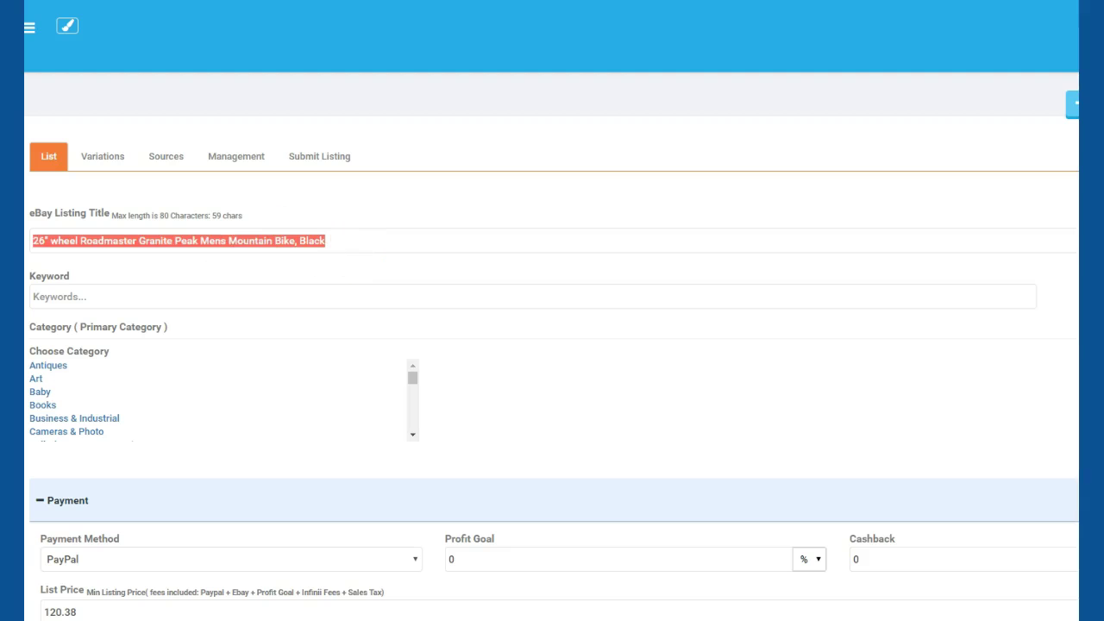
pyautogui.click(195, 271)
pyautogui.click(98, 296)
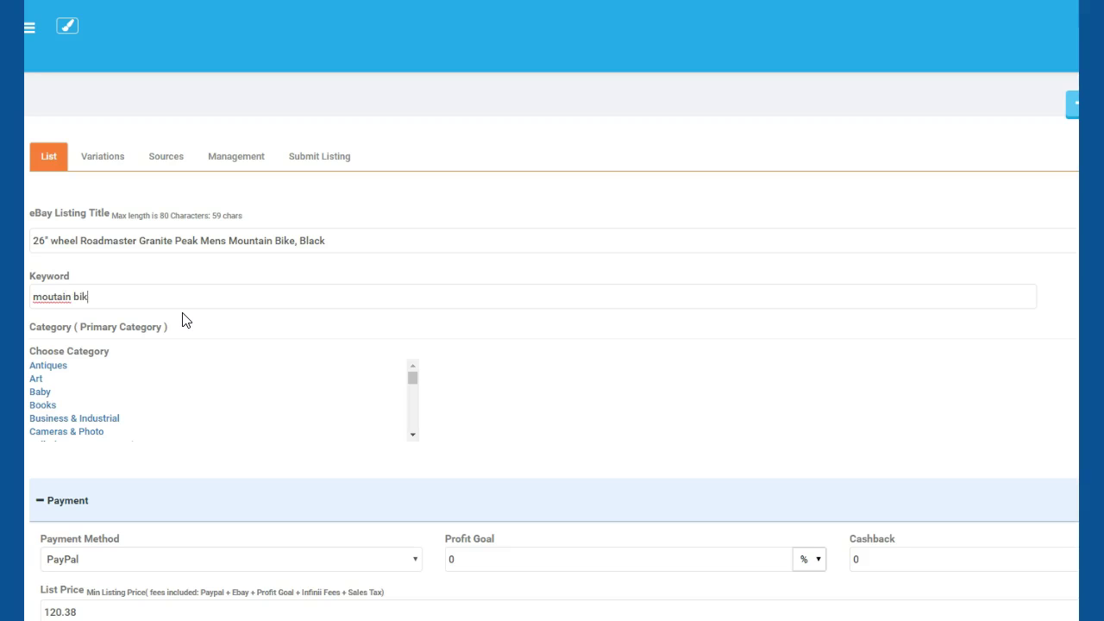
pyautogui.rightClick(51, 295)
pyautogui.click(109, 308)
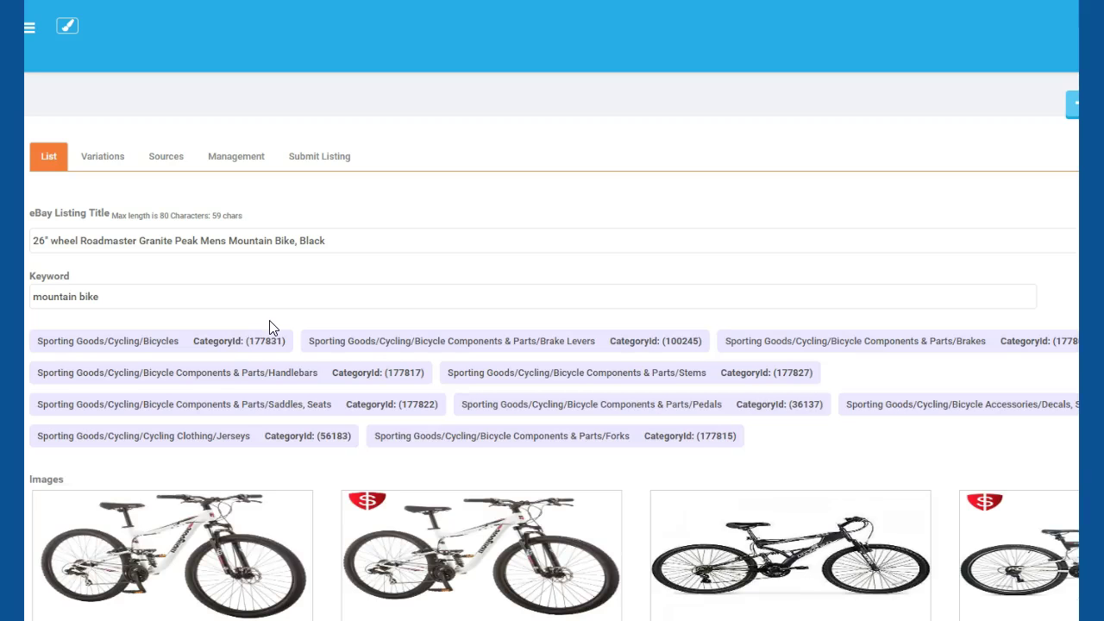
# - Examine the suggested categories and images for the keyword, down to the listing's payment settings
pyautogui.scroll(-1, 272, 326)
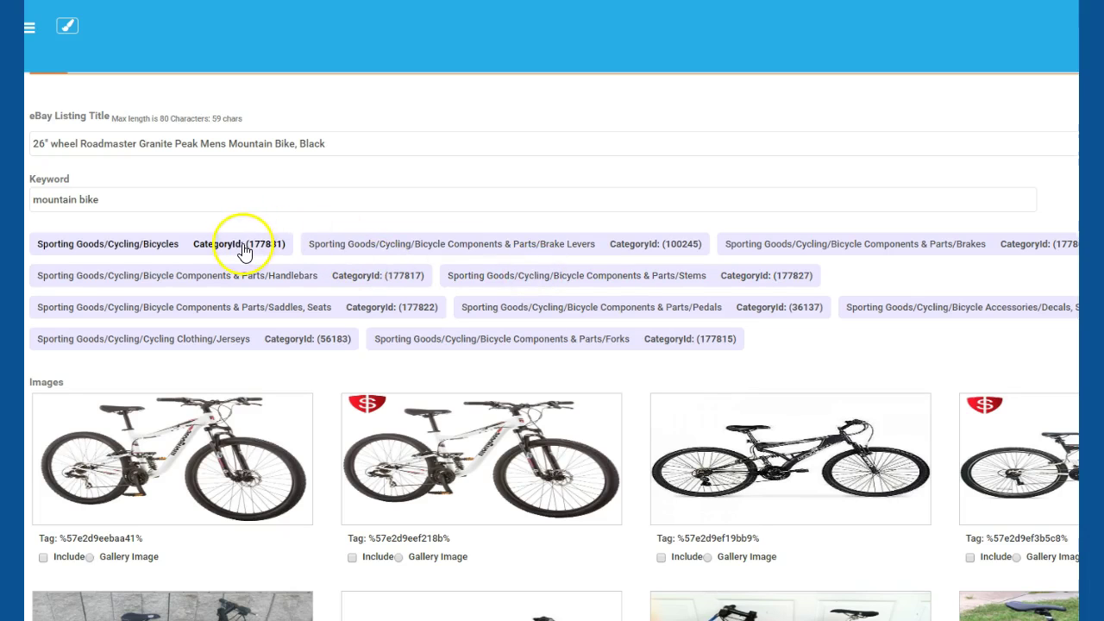
pyautogui.scroll(-5, 371, 276)
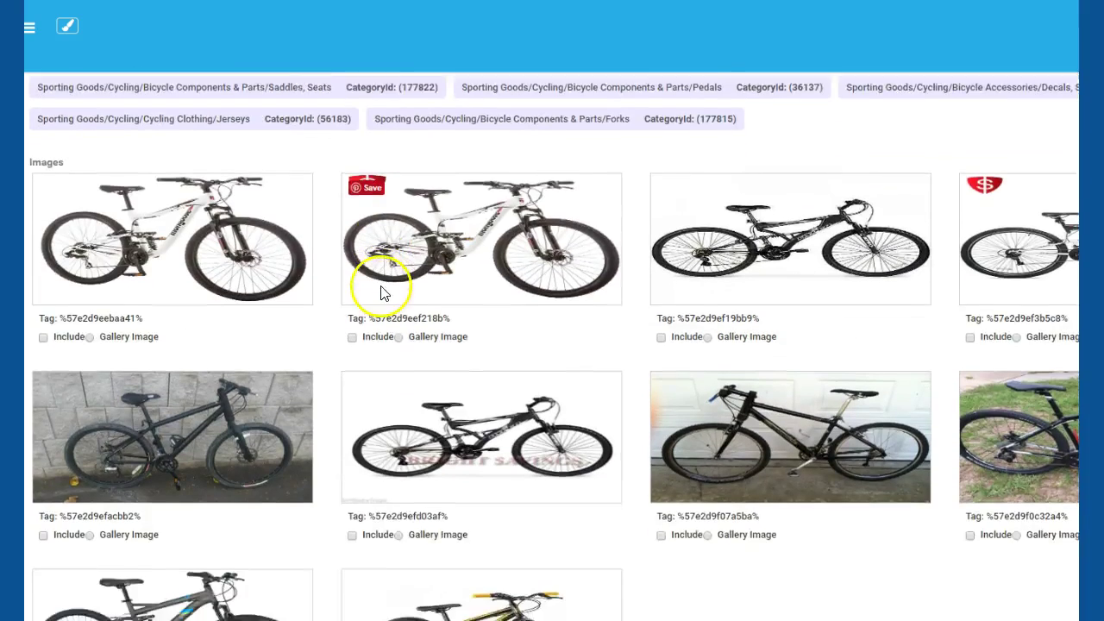
pyautogui.scroll(-5, 383, 287)
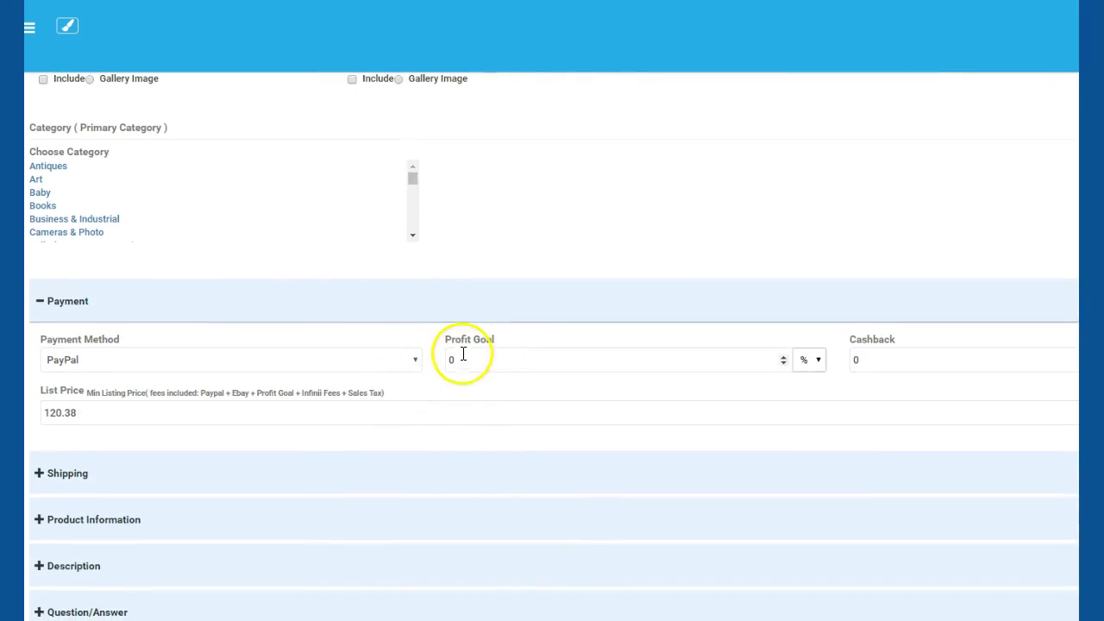
# - Set the profit goal to 11% and check the list price together with the fees it includes
pyautogui.moveTo(447, 340); pyautogui.dragTo(501, 340)
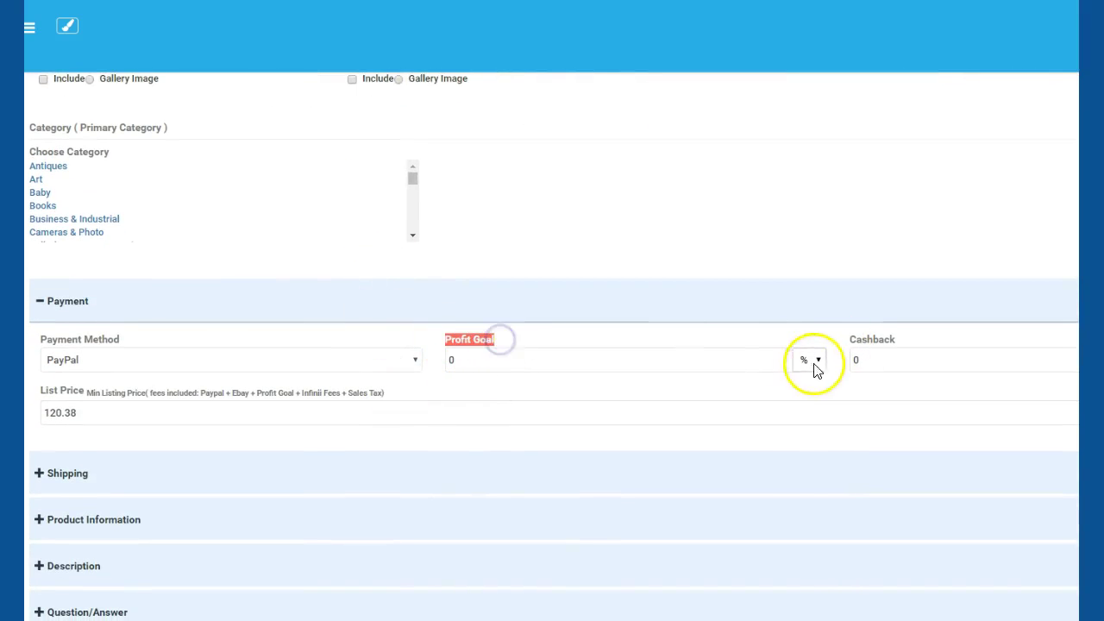
pyautogui.click(751, 360)
pyautogui.click(783, 356)
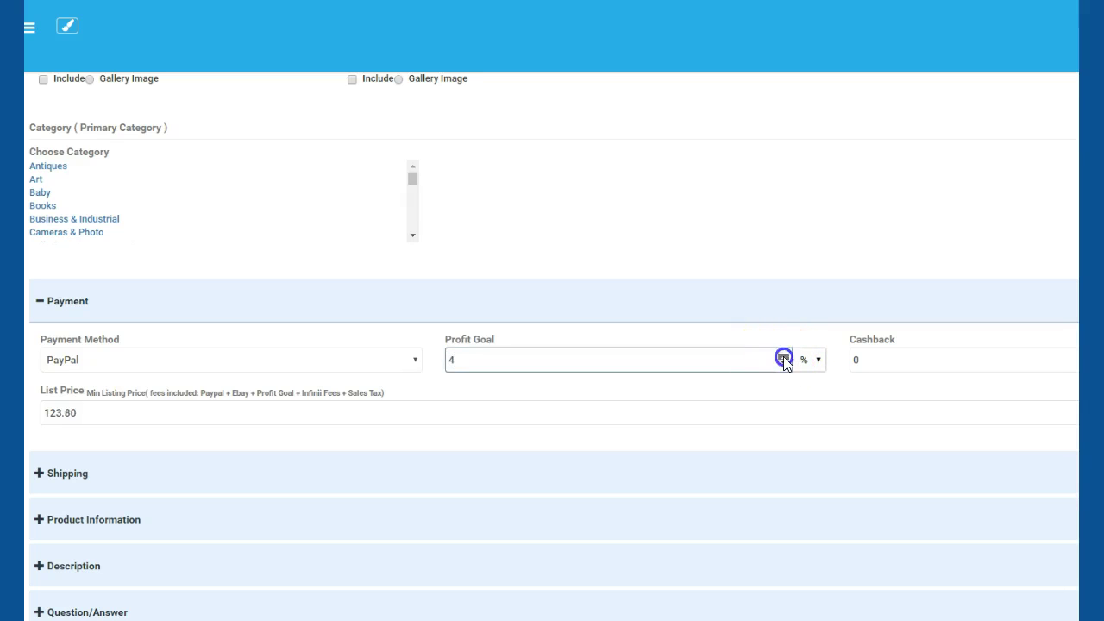
pyautogui.click(783, 356)
pyautogui.click(783, 356)
pyautogui.moveTo(99, 412); pyautogui.dragTo(32, 416)
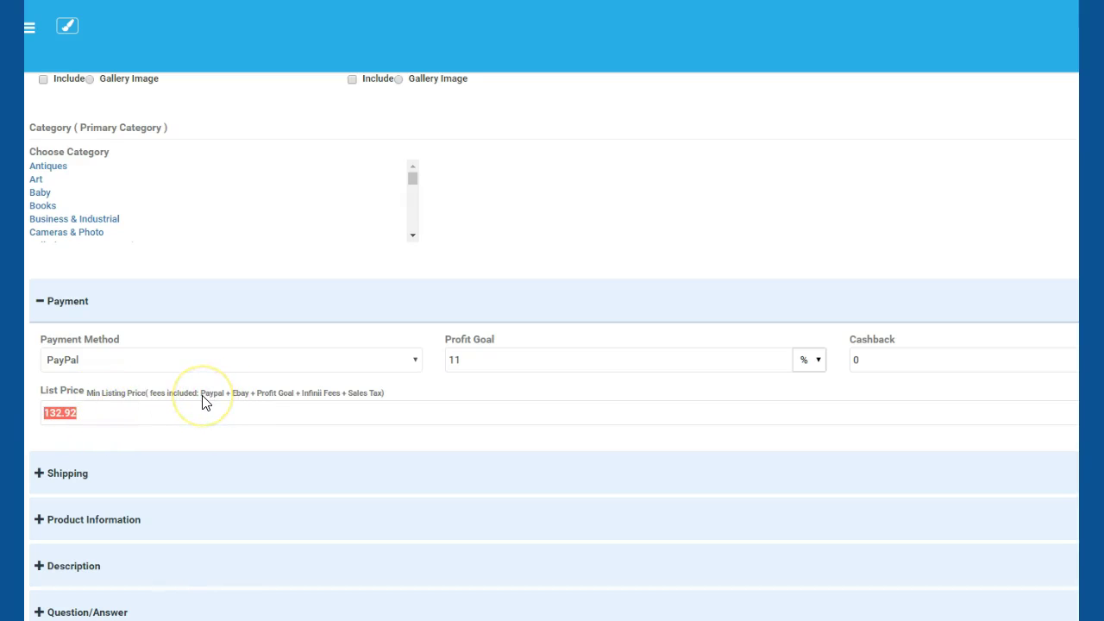
pyautogui.moveTo(205, 403); pyautogui.dragTo(290, 402)
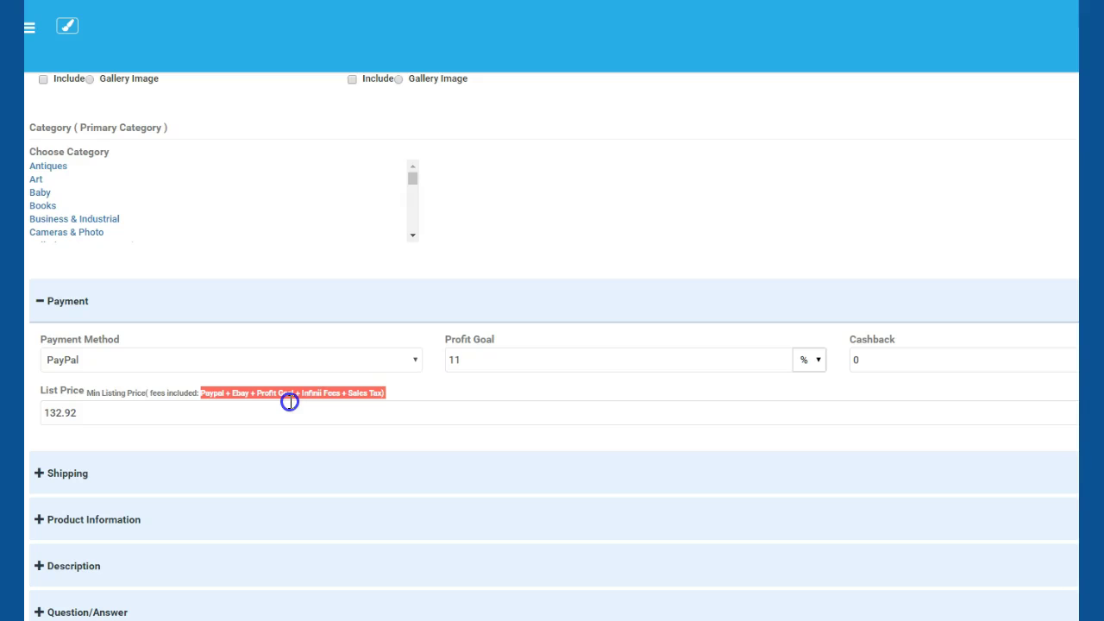
pyautogui.click(236, 402)
# - Examine the shipping service and return policy options, keeping UPSGround and Balanced
pyautogui.click(53, 480)
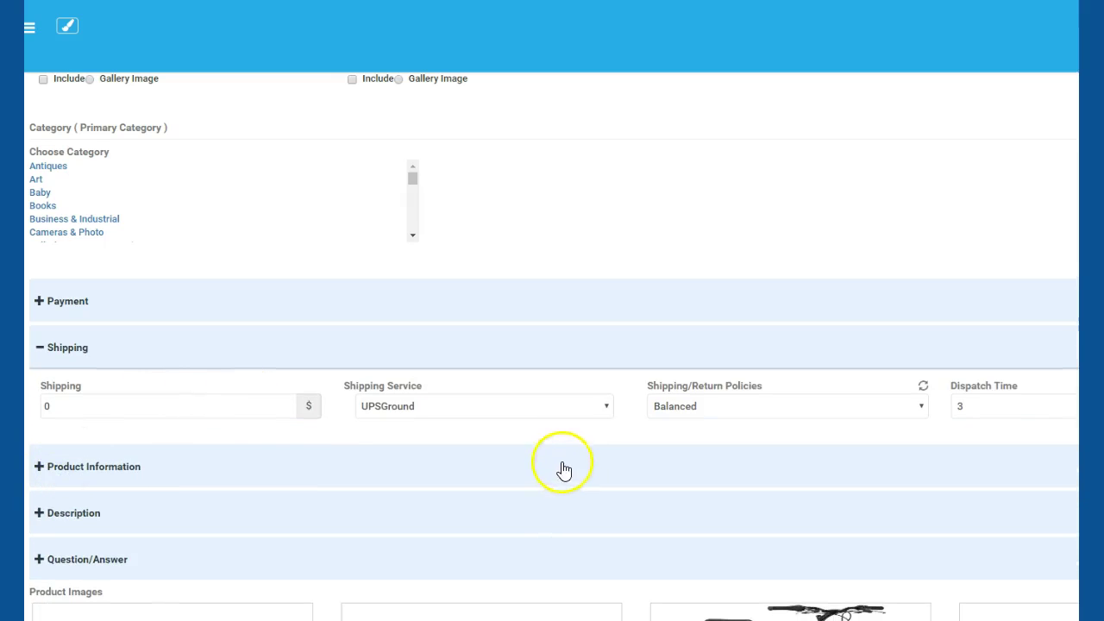
pyautogui.click(608, 404)
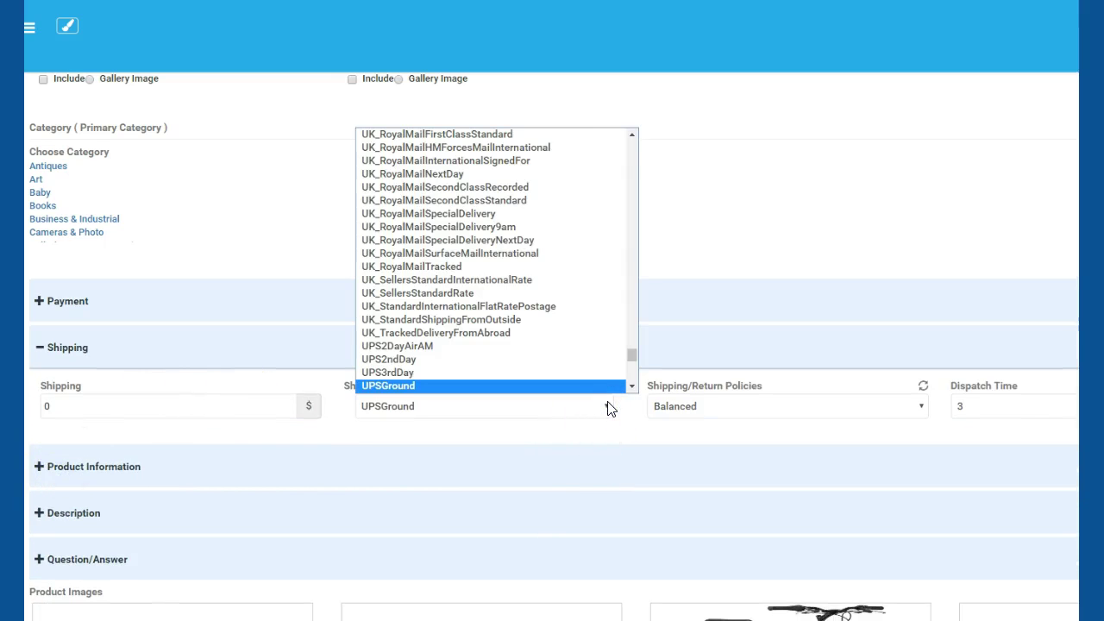
pyautogui.click(627, 399)
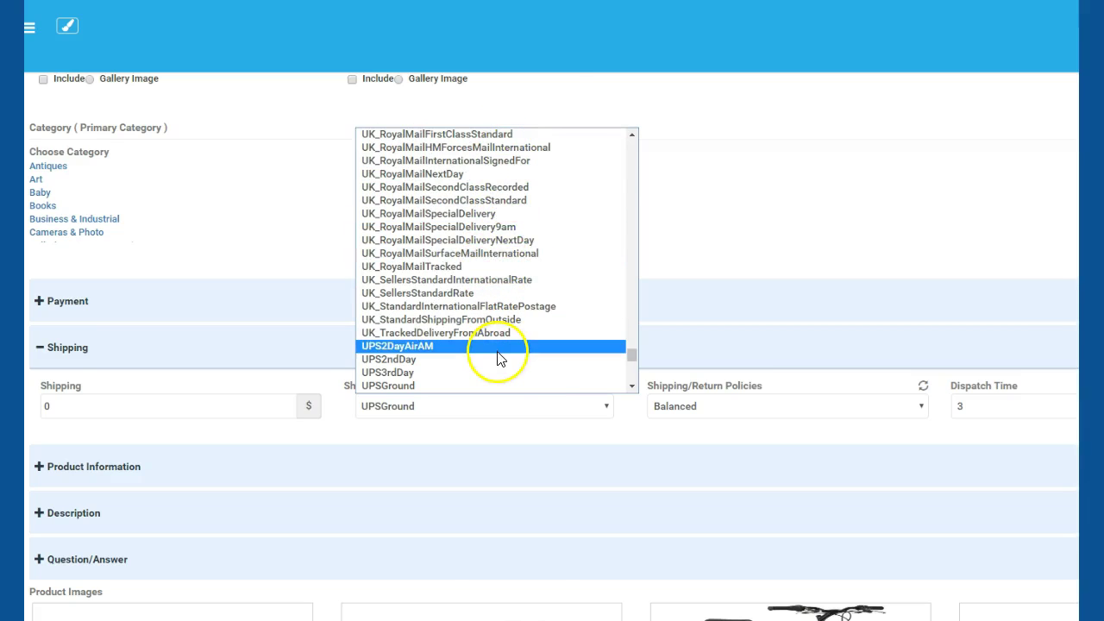
pyautogui.click(501, 437)
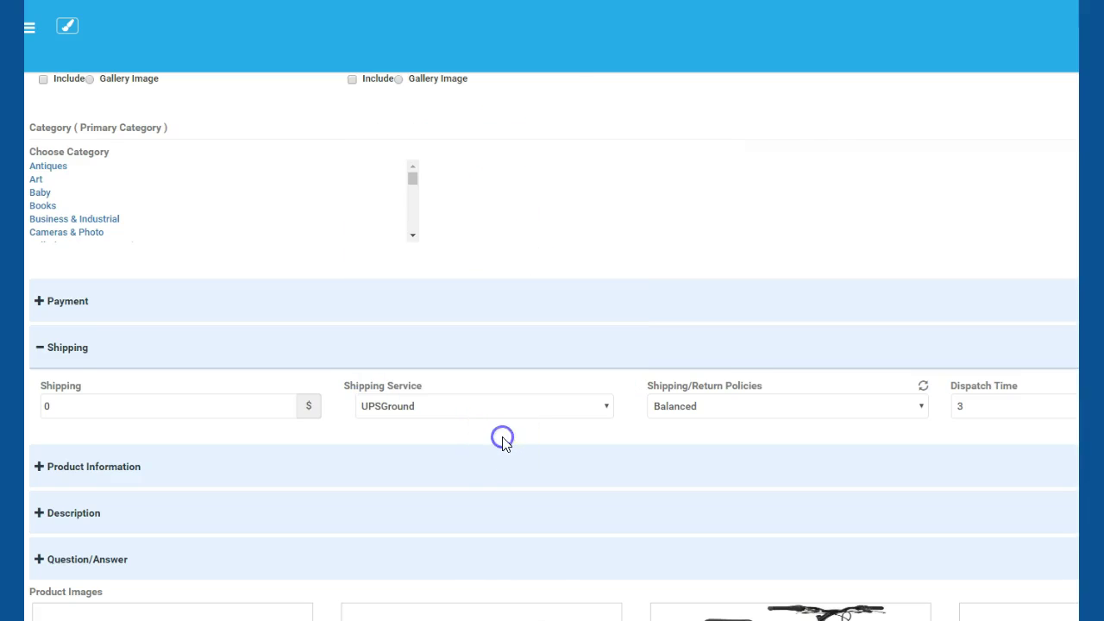
pyautogui.click(792, 406)
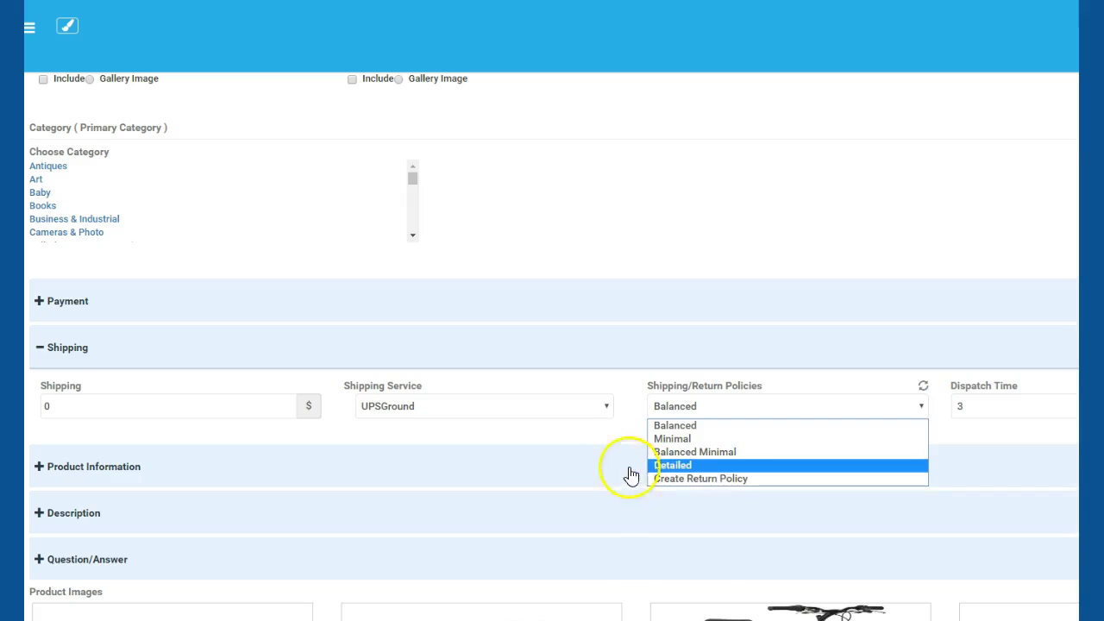
pyautogui.click(597, 434)
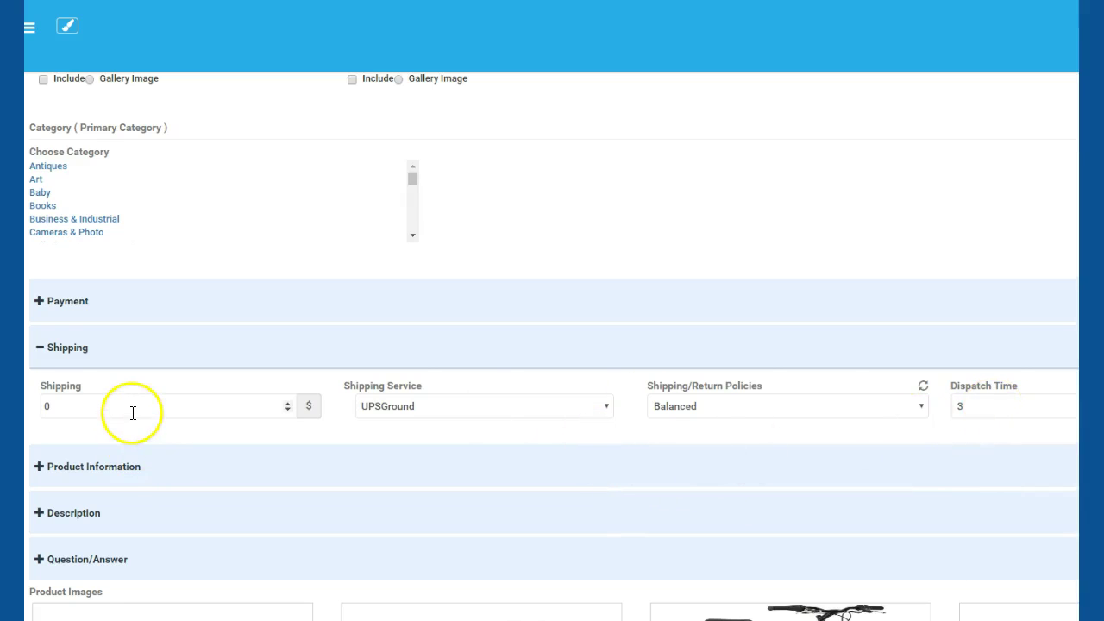
# - Examine the product information settings and the list duration options, keeping the 30-day duration
pyautogui.click(73, 477)
pyautogui.scroll(-2, 323, 446)
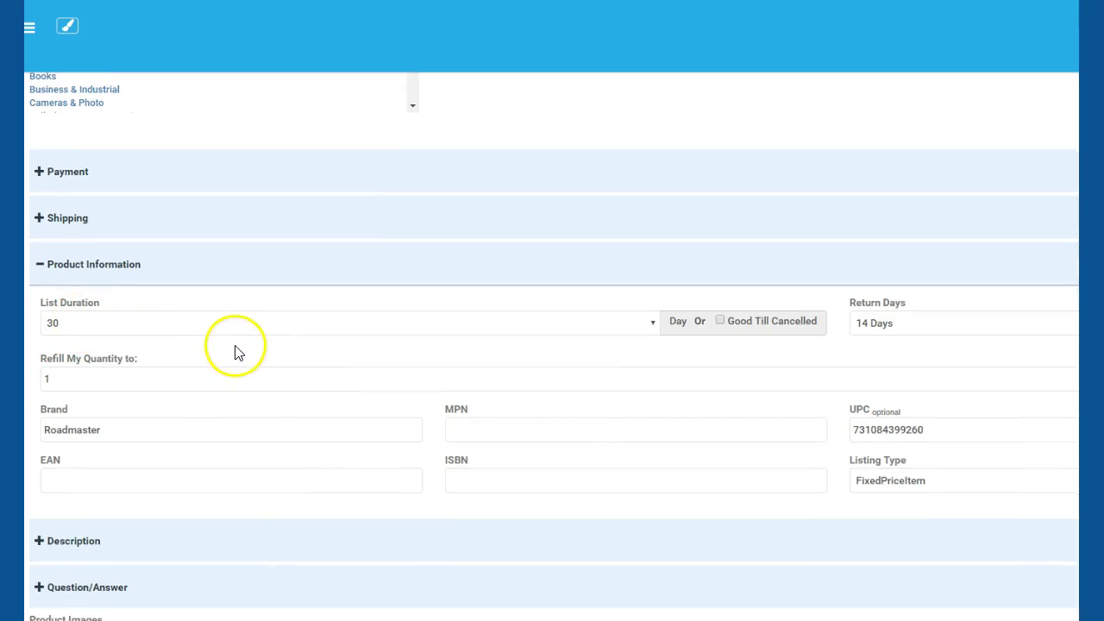
pyautogui.click(390, 328)
pyautogui.click(391, 330)
pyautogui.scroll(-2, 136, 384)
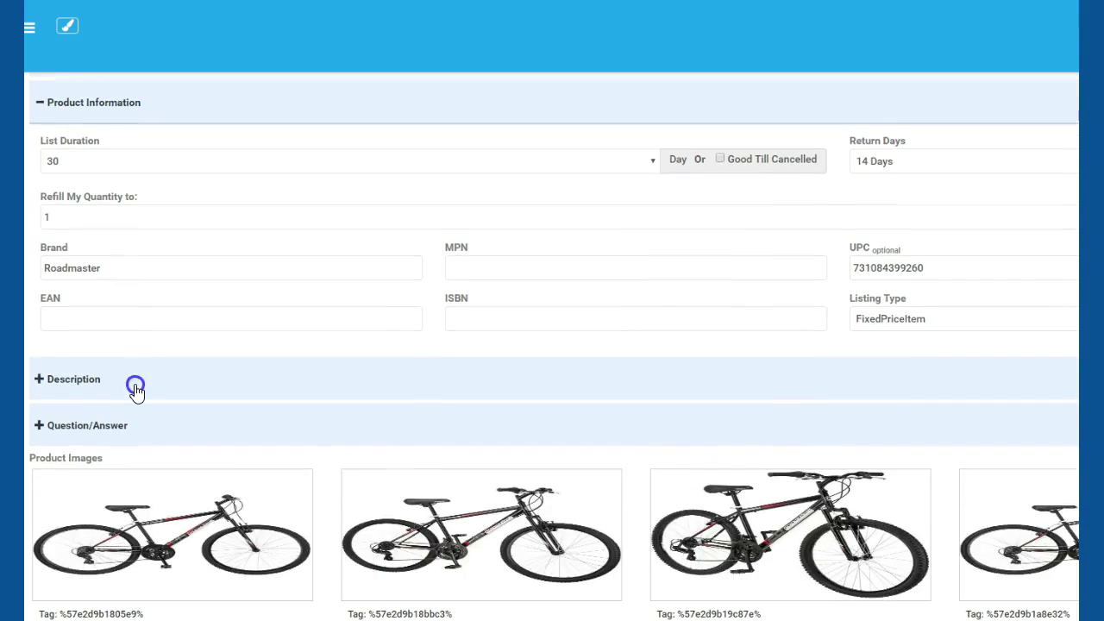
# - Format the entire product description text as Heading 1
pyautogui.click(135, 388)
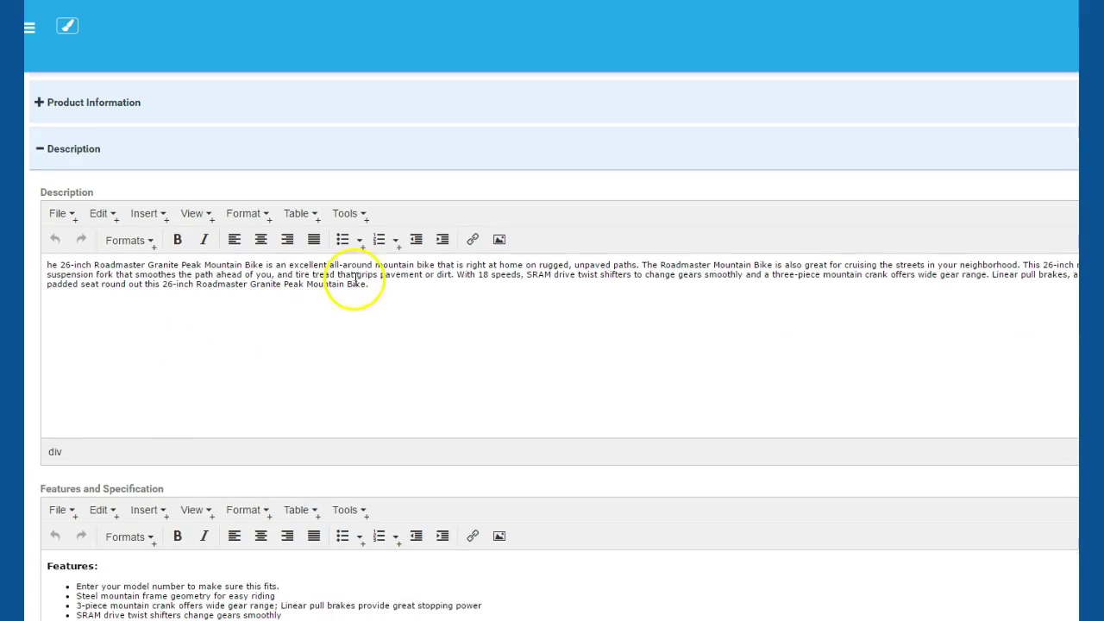
pyautogui.tripleClick(36, 266)
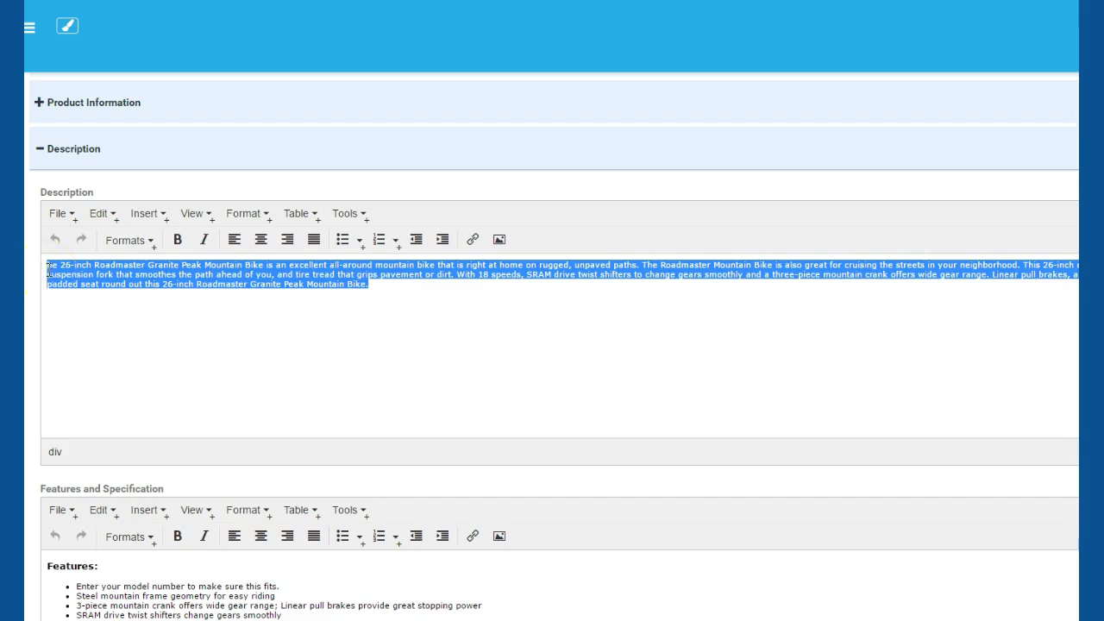
pyautogui.click(129, 241)
pyautogui.moveTo(136, 265)
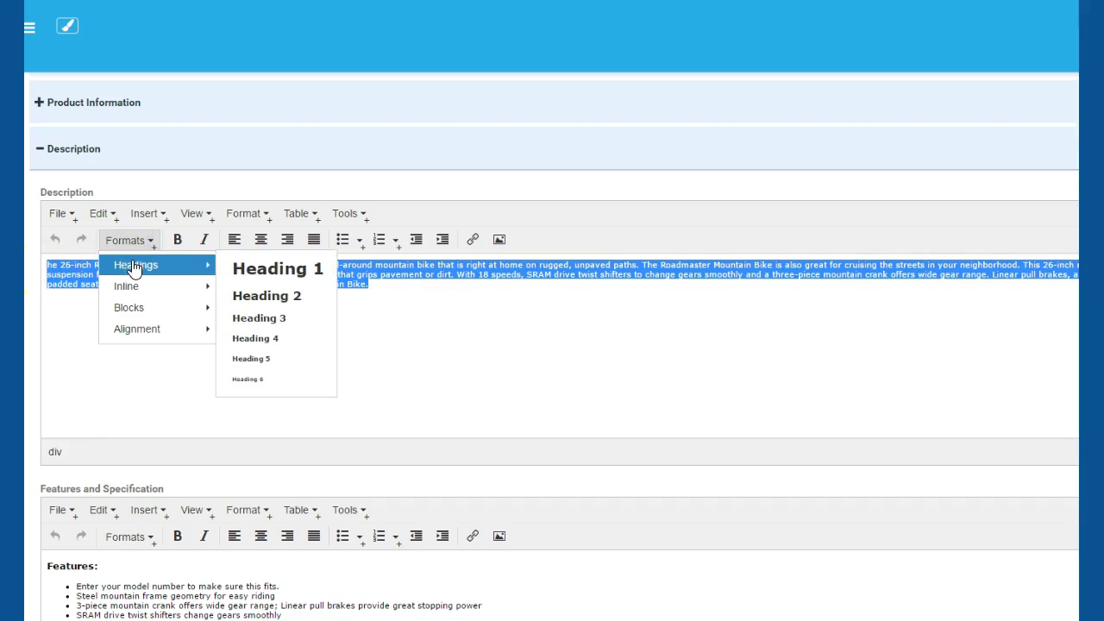
pyautogui.click(259, 268)
pyautogui.click(212, 351)
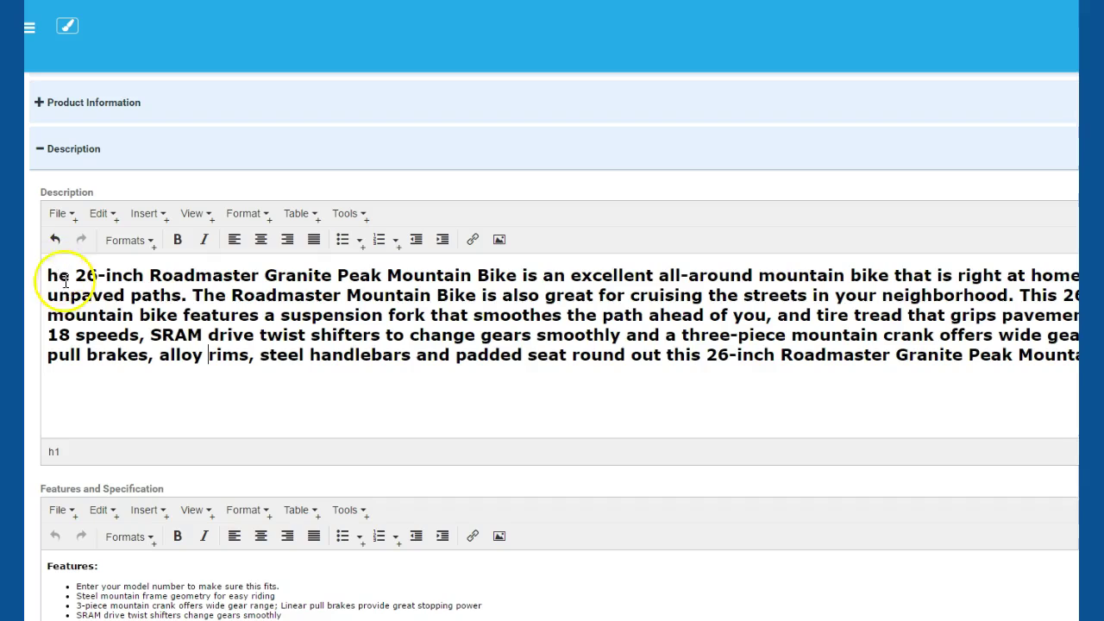
pyautogui.click(197, 313)
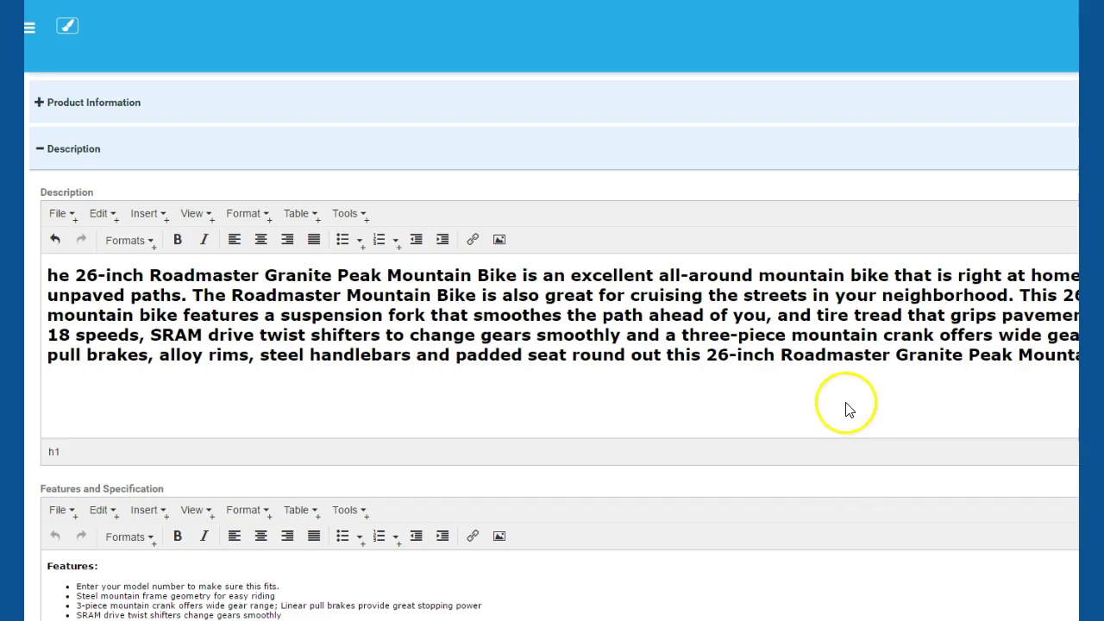
# - Check the features text, collapse the description section, and look through the product images and media library
pyautogui.moveTo(150, 586); pyautogui.dragTo(262, 588)
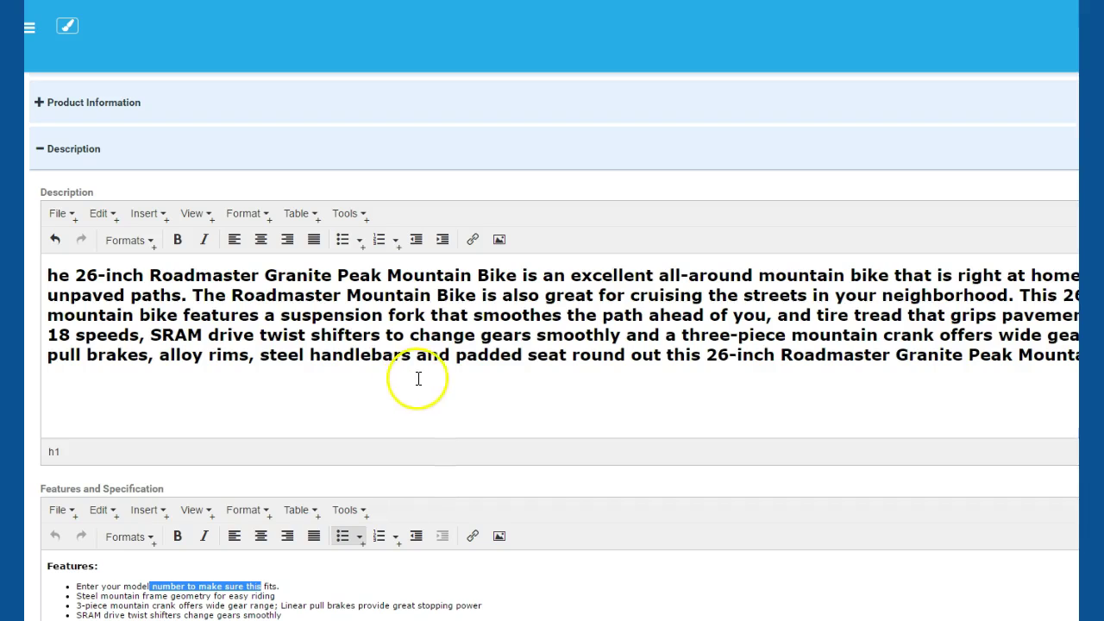
pyautogui.click(87, 155)
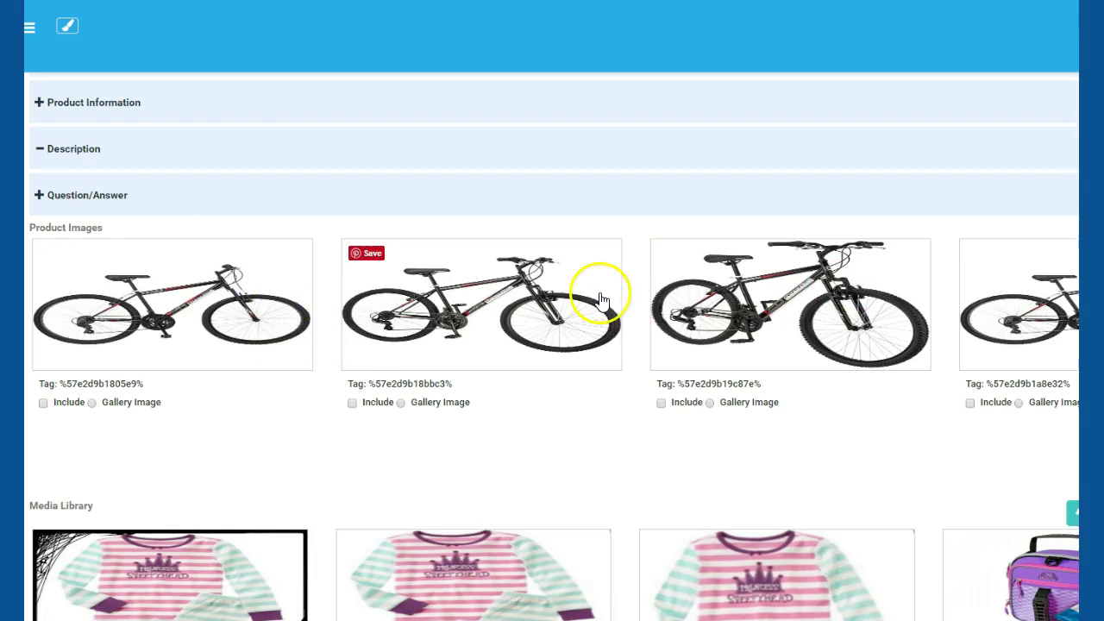
pyautogui.scroll(-4, 557, 276)
pyautogui.scroll(-4, 533, 287)
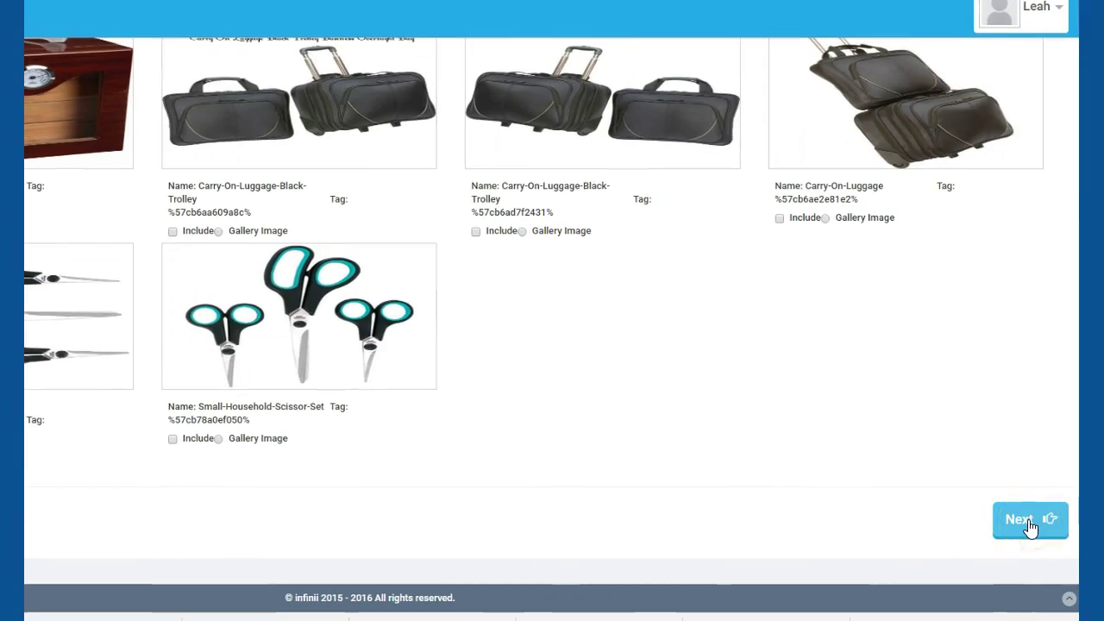
# - Try to proceed with the listing, then read and dismiss the list of missing required fields
pyautogui.click(1029, 522)
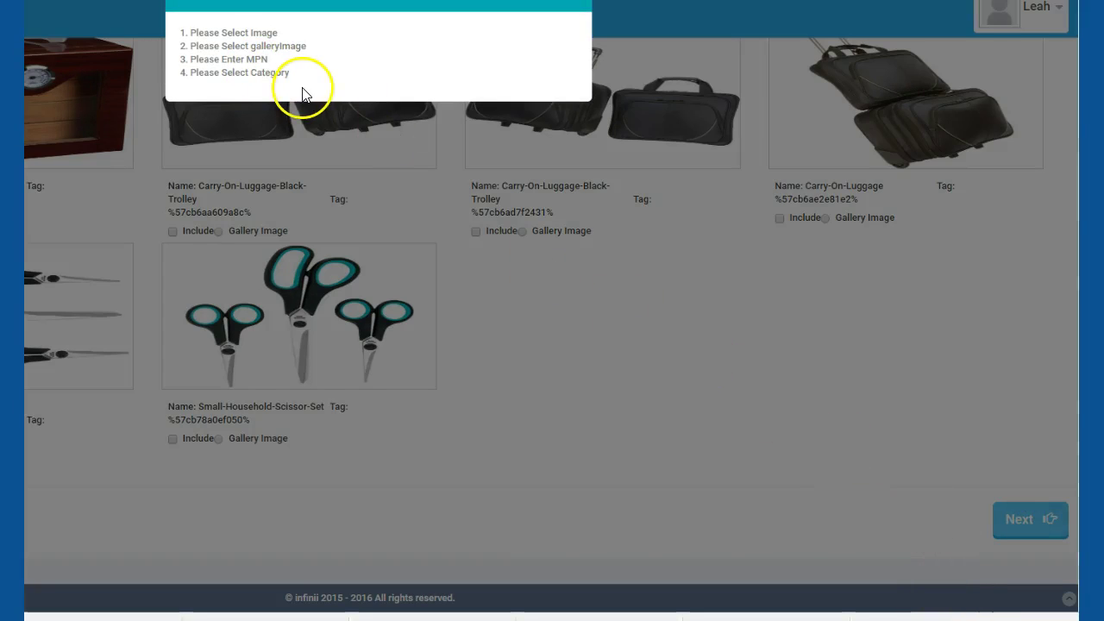
pyautogui.click(302, 92)
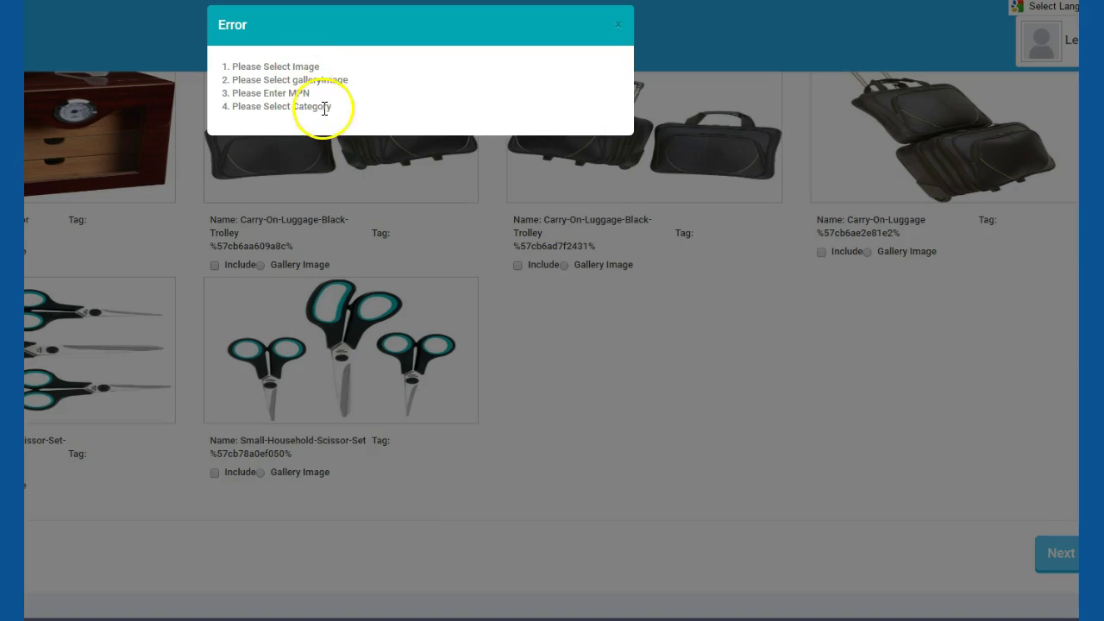
pyautogui.moveTo(326, 107); pyautogui.dragTo(204, 72)
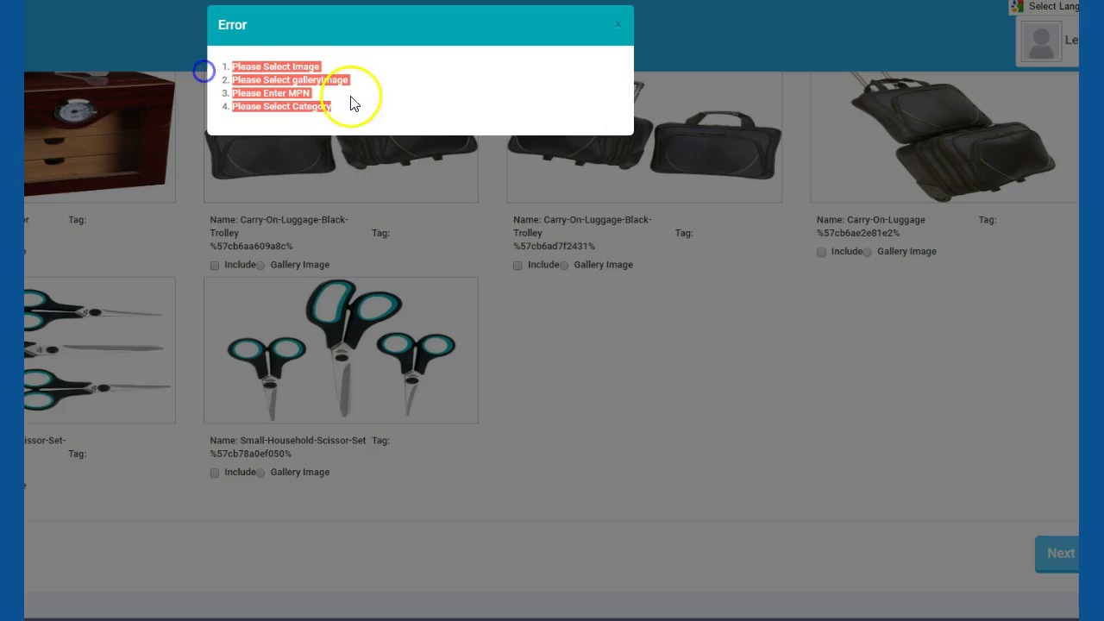
pyautogui.click(382, 80)
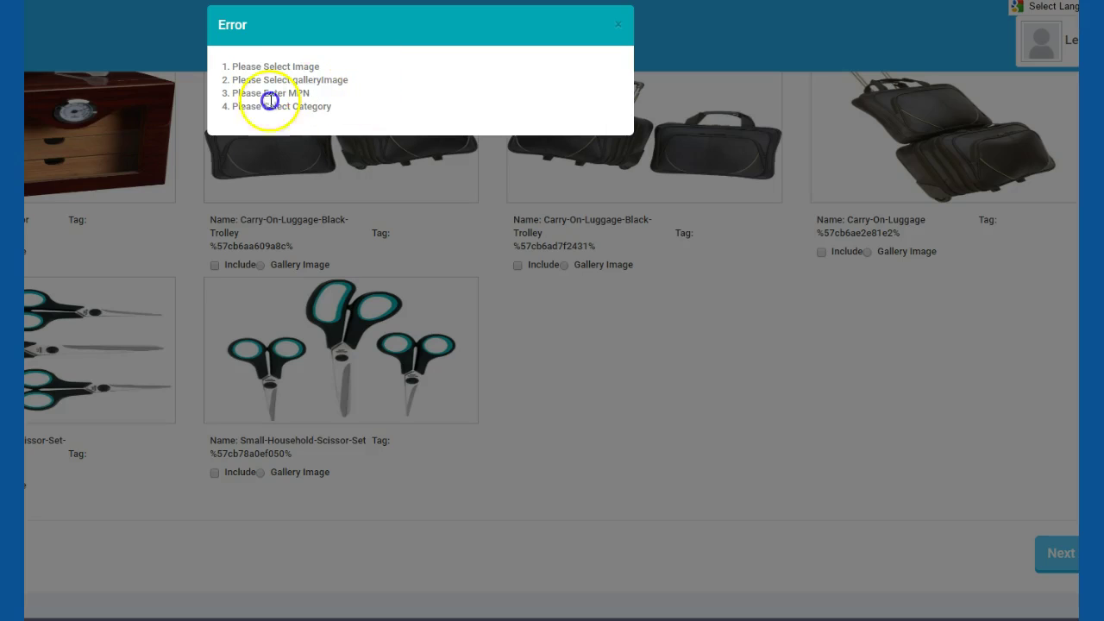
pyautogui.moveTo(339, 123); pyautogui.dragTo(207, 109)
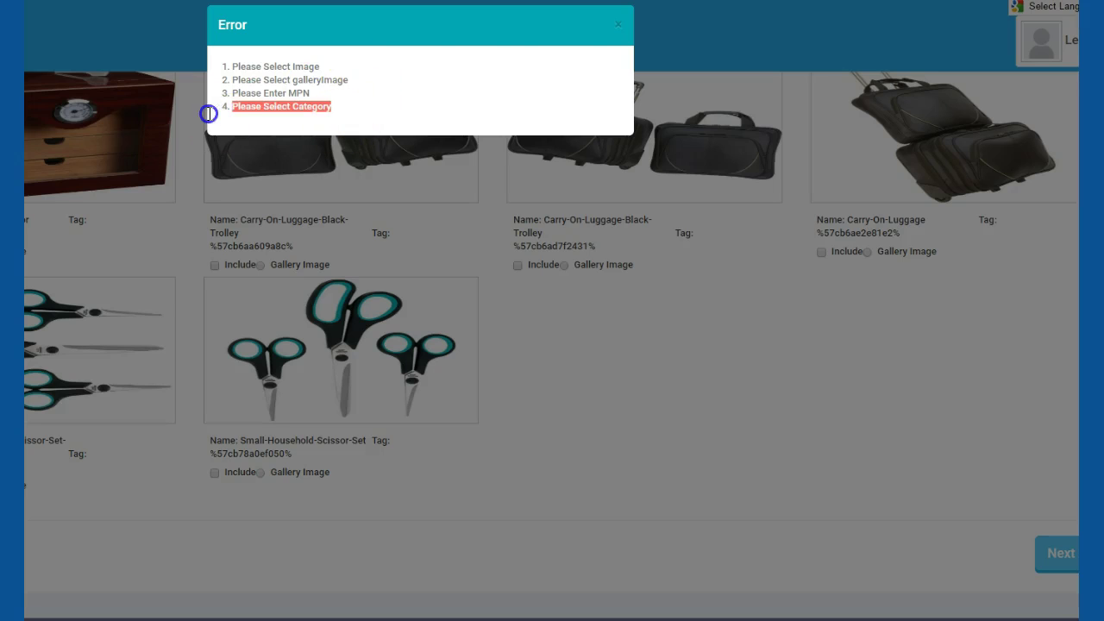
pyautogui.click(619, 32)
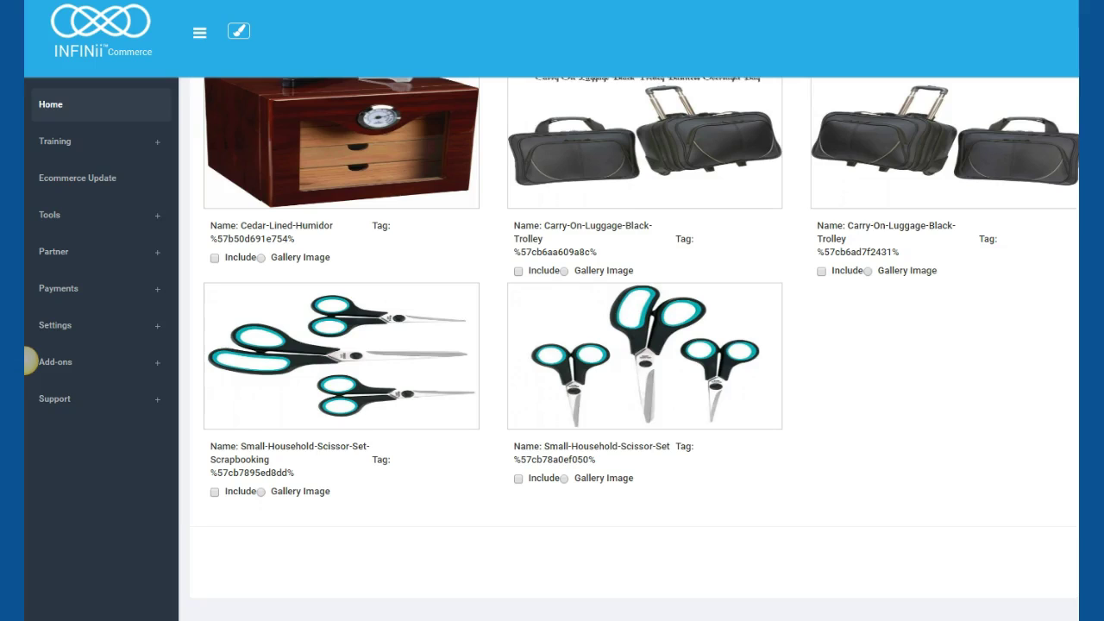
# - Return to the listing's primary category choices
pyautogui.scroll(7, 28, 361)
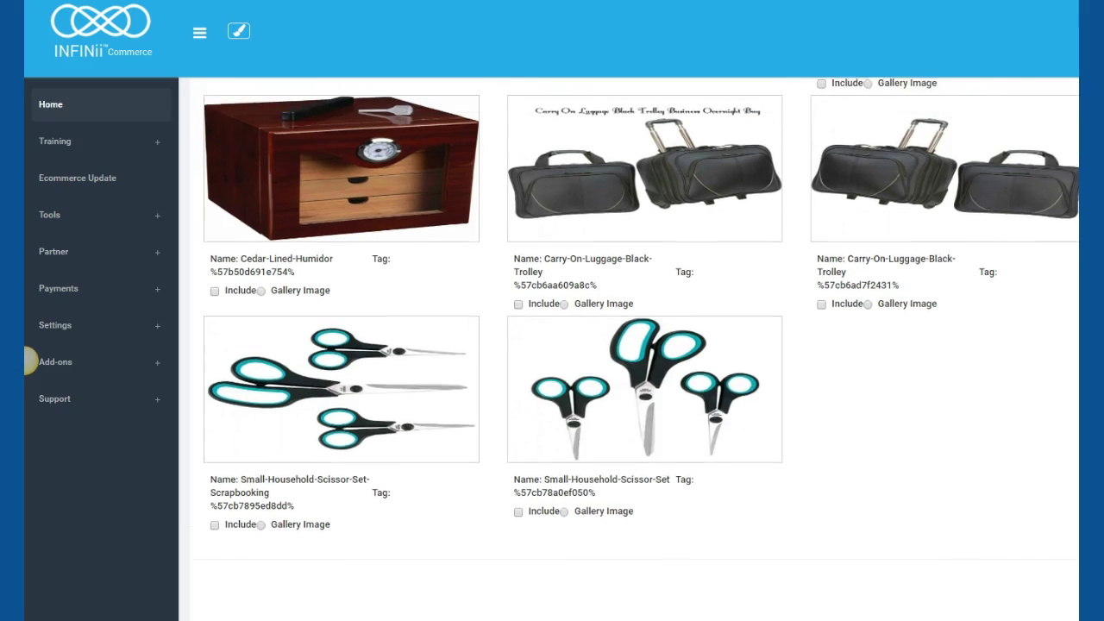
pyautogui.scroll(10, 29, 362)
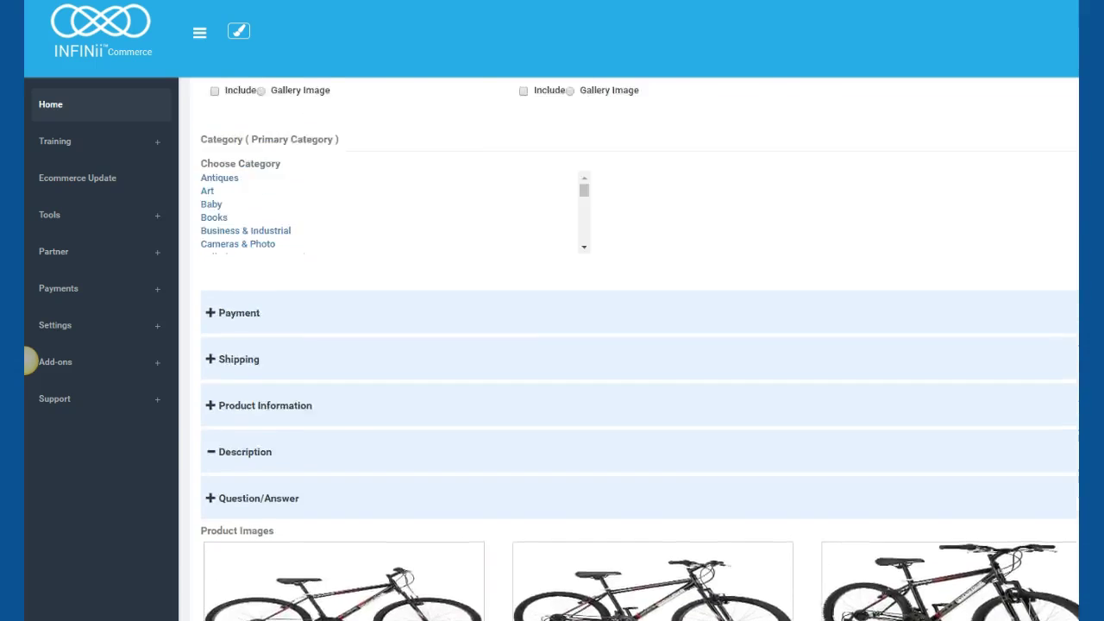